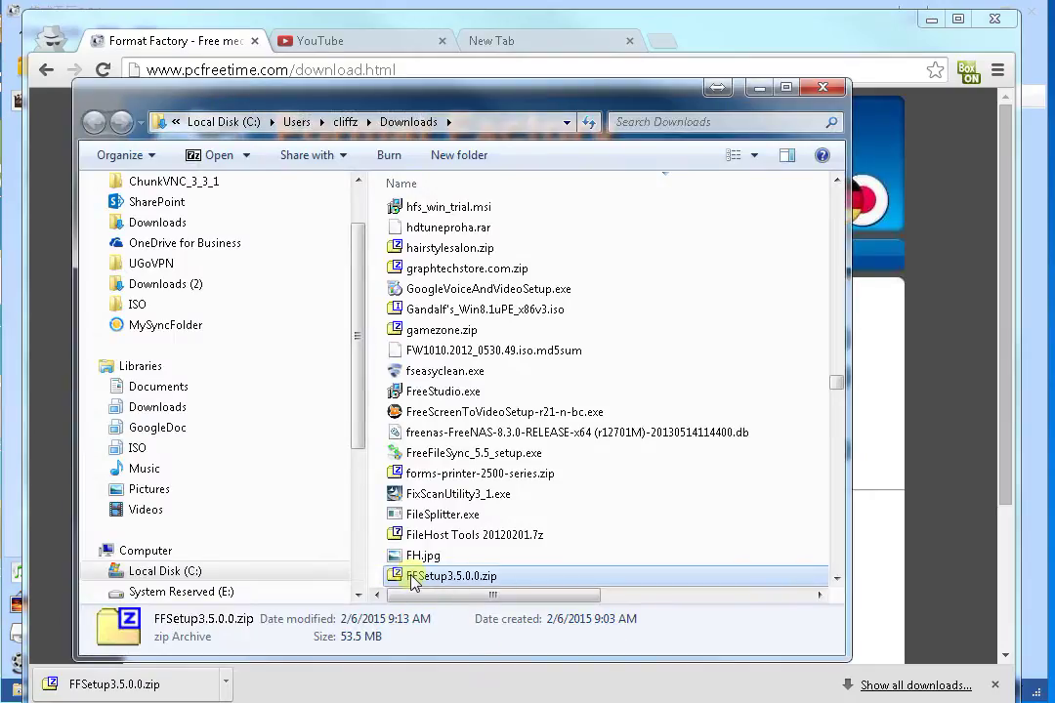
Open FFSetup3.5.0.0.zip in the Downloads folder and run FFSetup3.5.0.0.exe from inside the archive
double_click(411, 581)
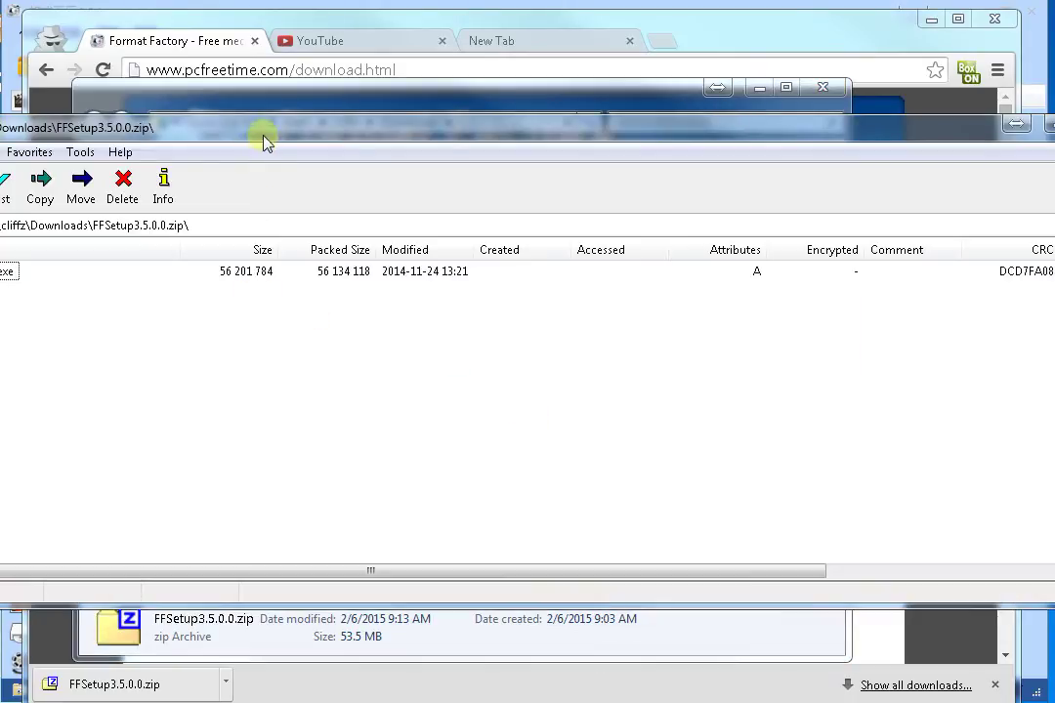
left_click_drag(265, 137, 495, 141)
left_click(156, 275)
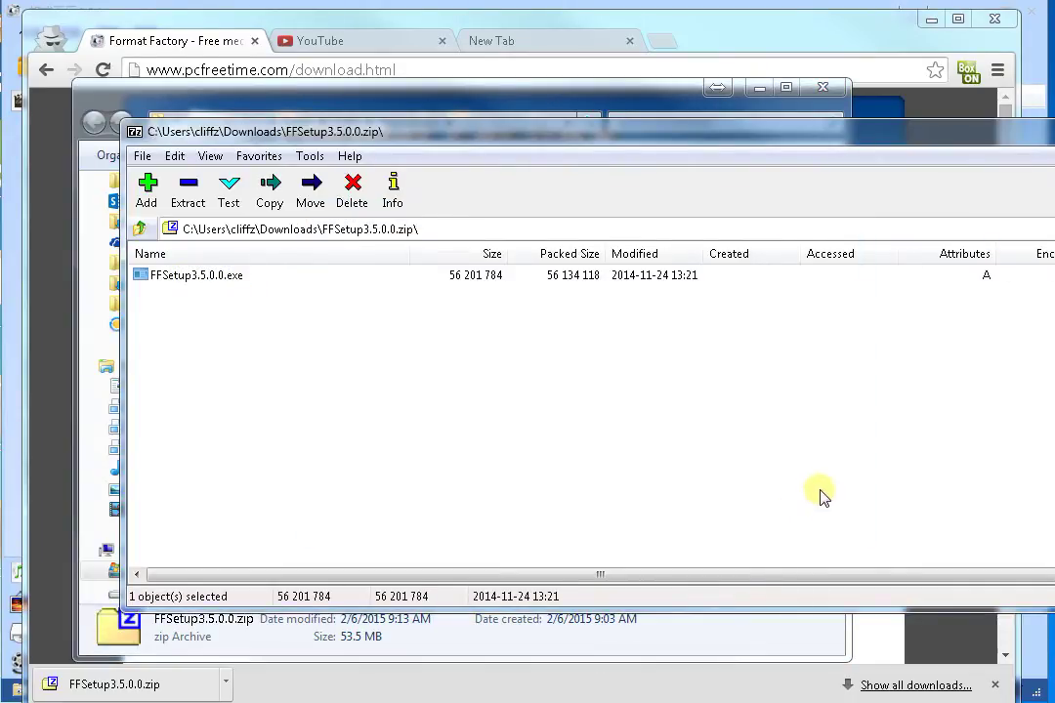
key("F2")
key("Return")
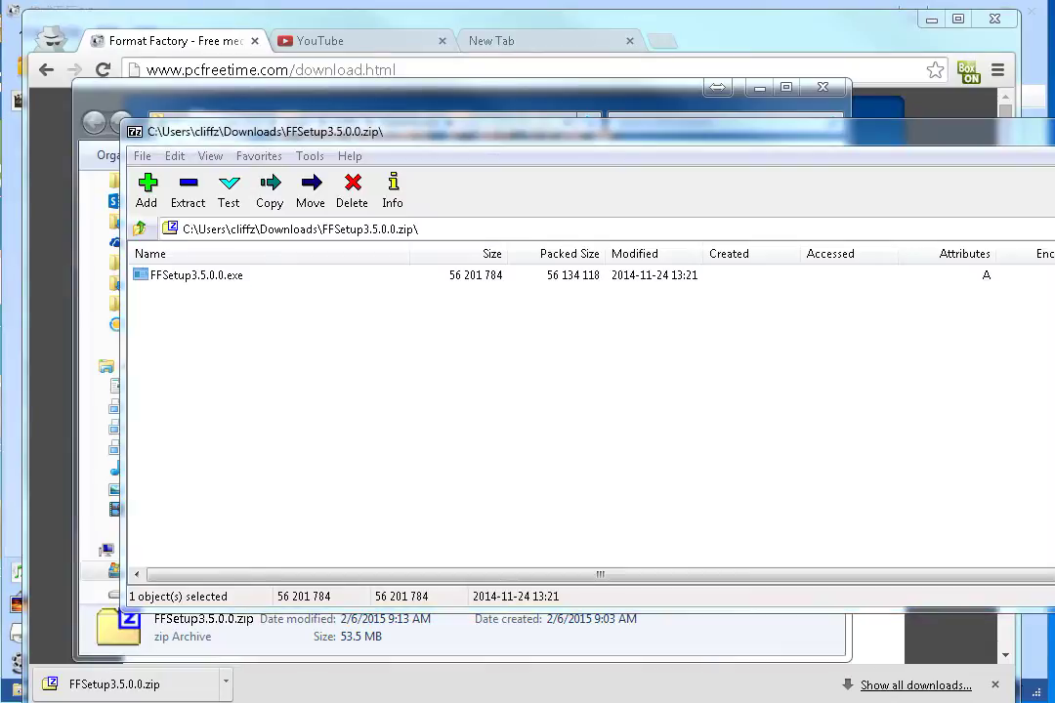
key("F2")
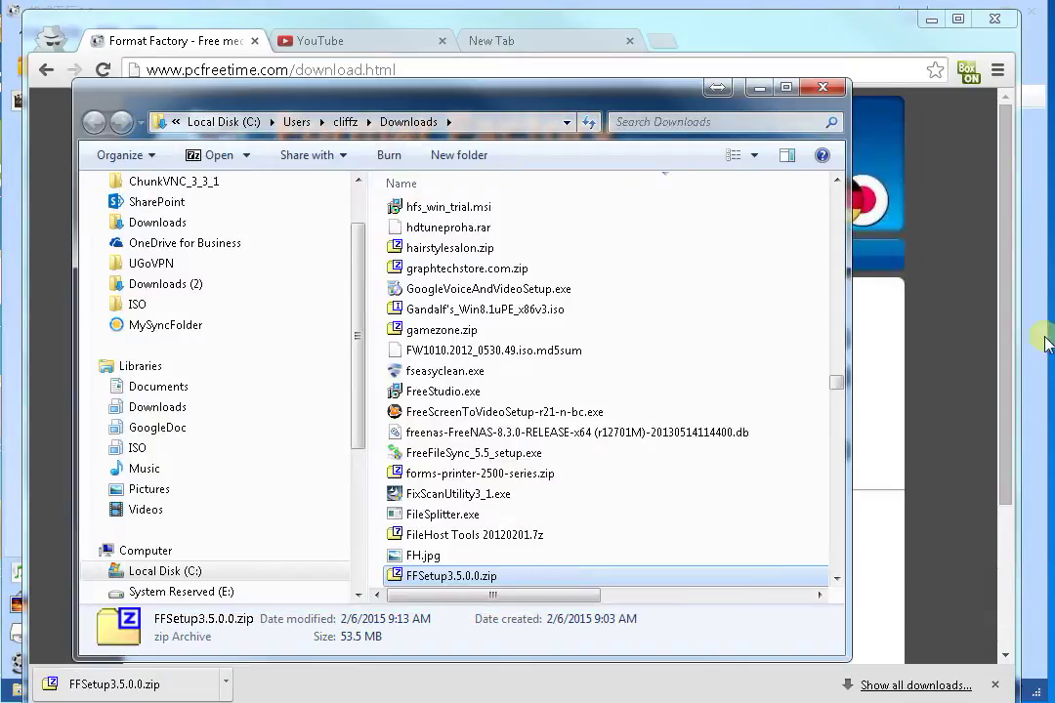
Minimize the Downloads window and start installing FormatFactory 3.5.0.0 into C:\Program Files (x86)\FreeTime\FormatFactory\
left_click(759, 89)
left_click(695, 536)
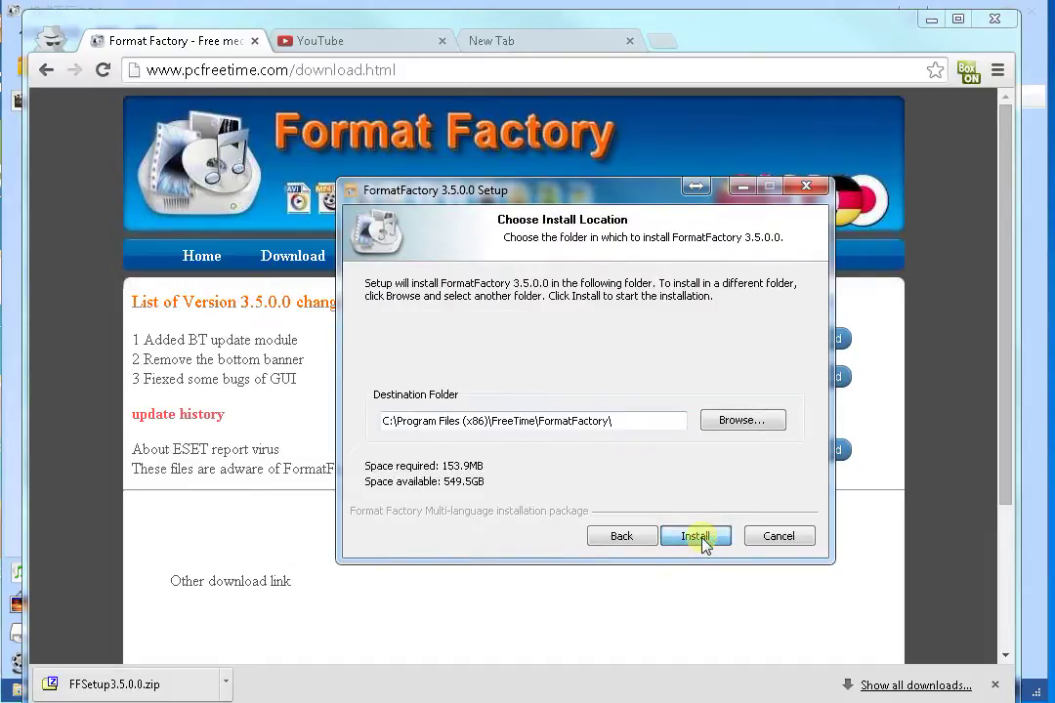
left_click(699, 537)
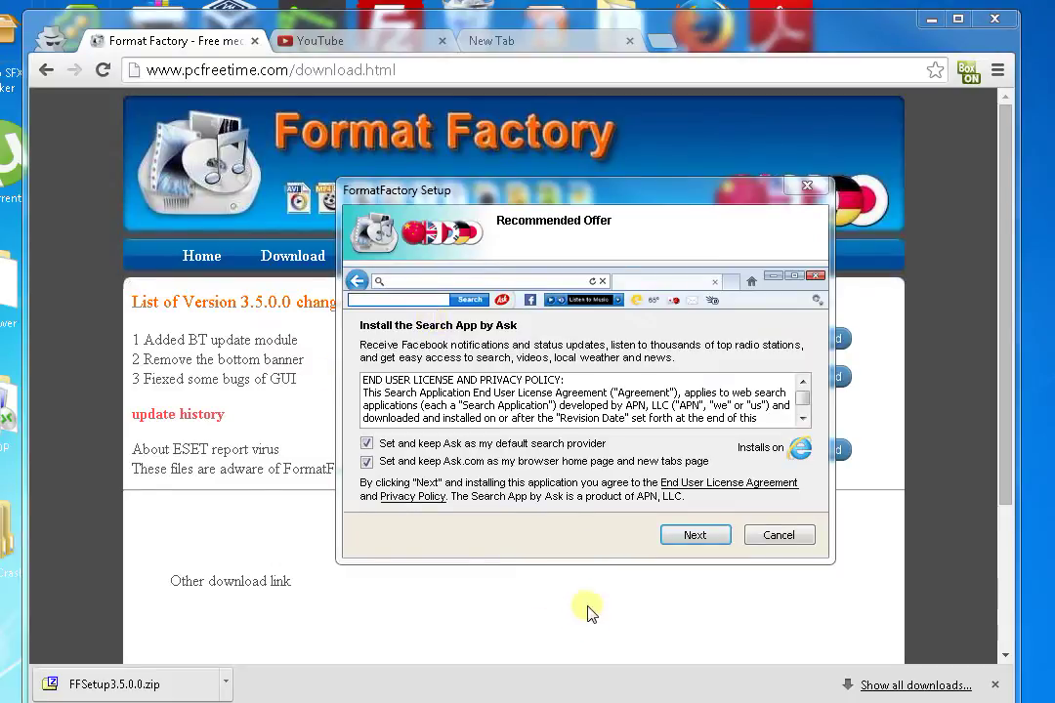
Decline the bundled offers for the Ask search apps, Comodo Dragon and Pro PC Cleaner
left_click(774, 537)
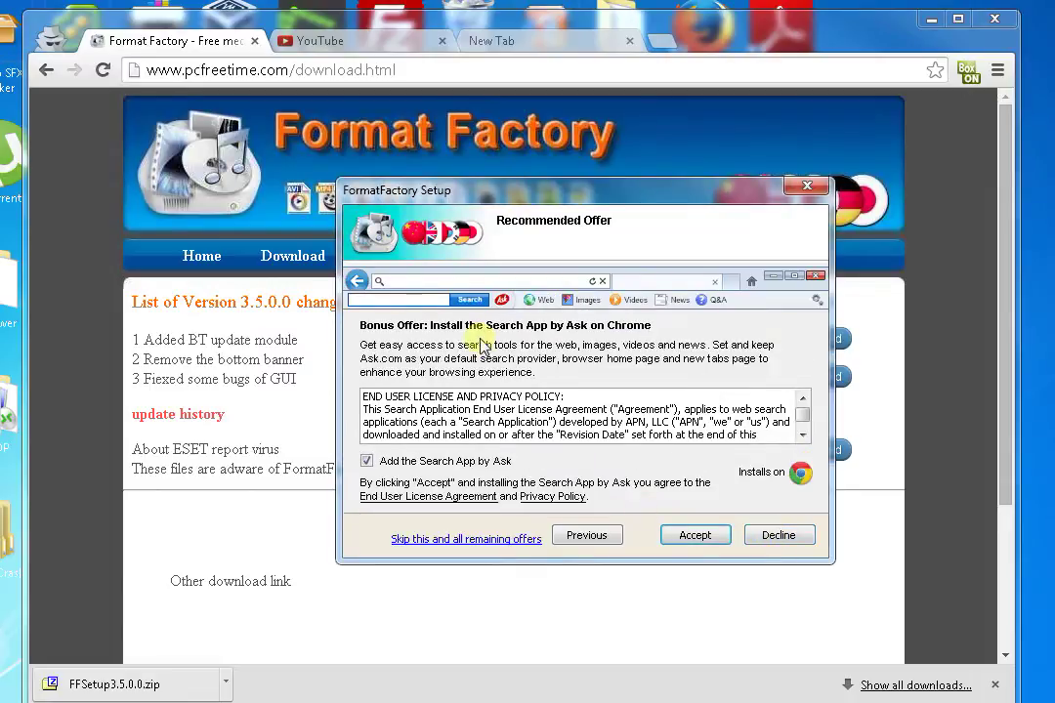
left_click(782, 537)
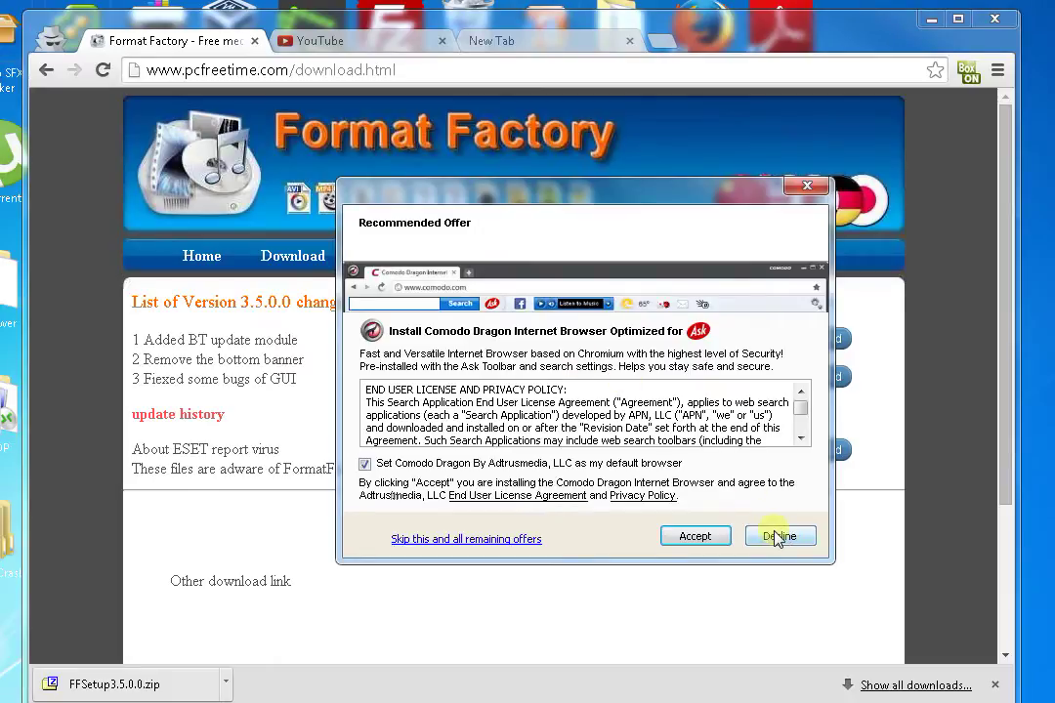
left_click(777, 536)
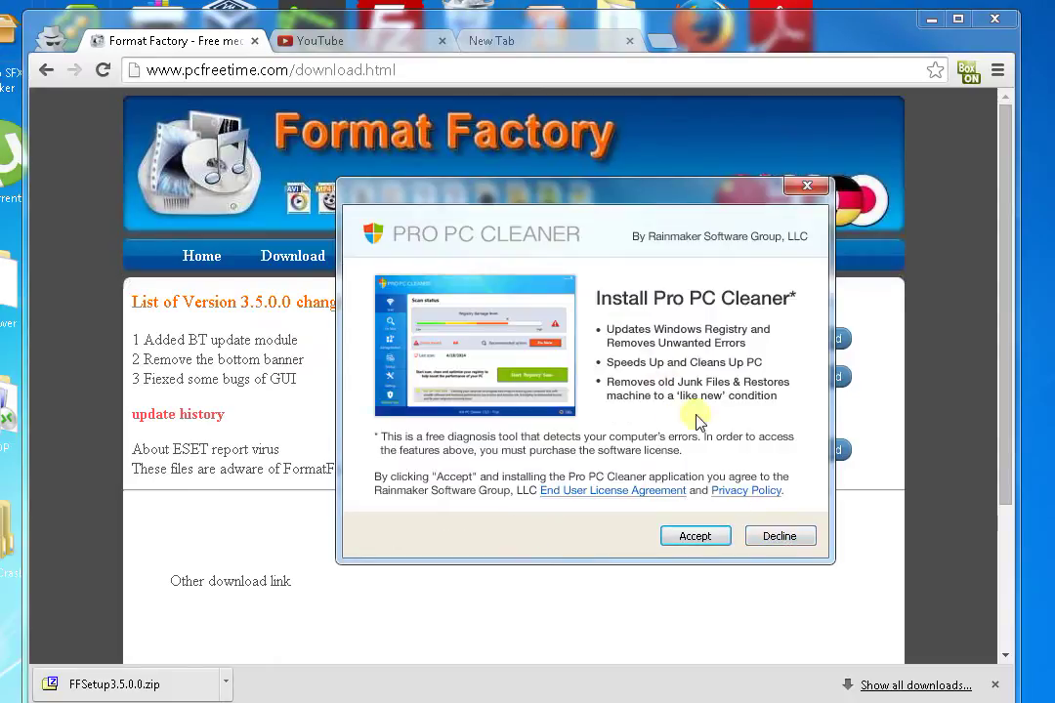
left_click(784, 538)
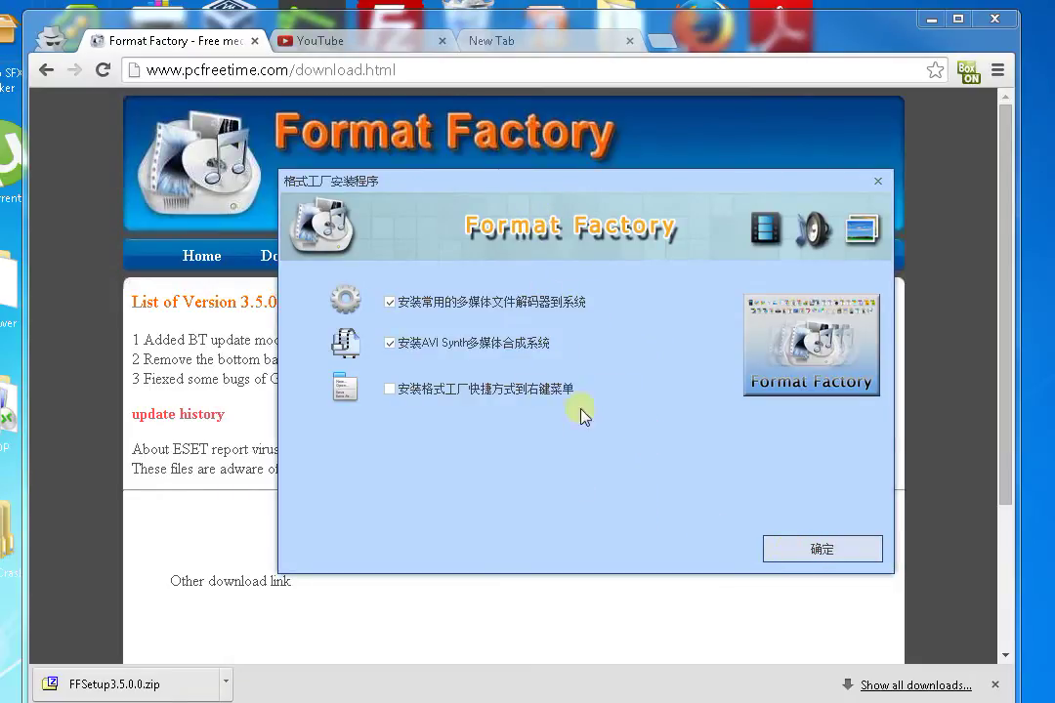
Accept the preselected codec and AVI Synth components and finish the setup with Run Format Factory enabled
left_click(825, 550)
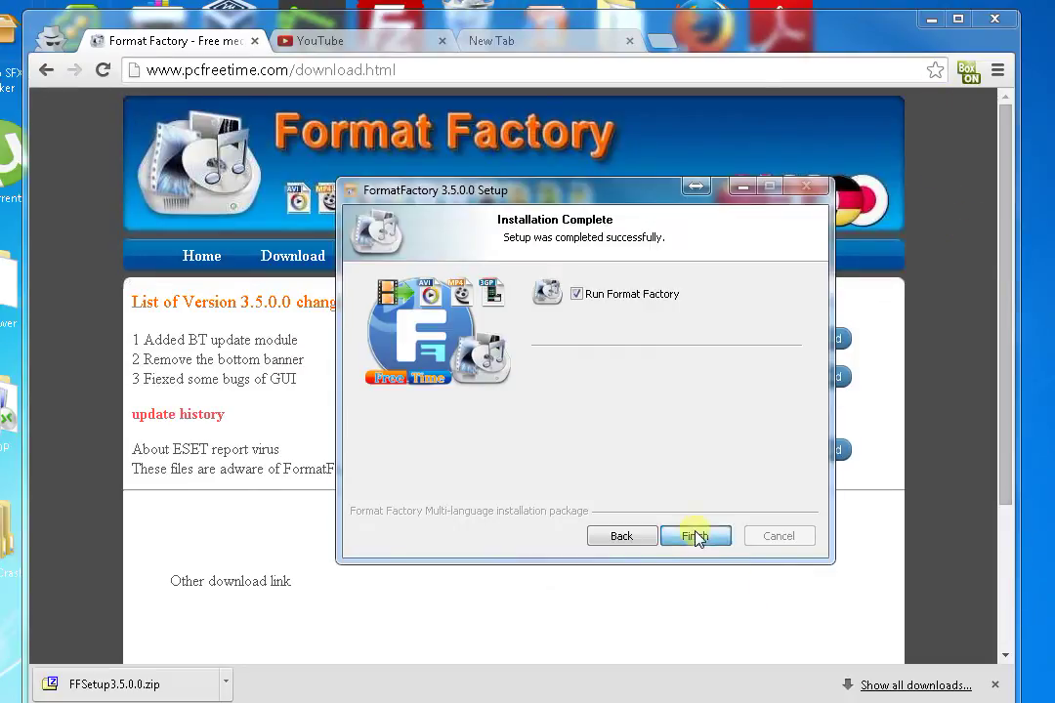
left_click(691, 537)
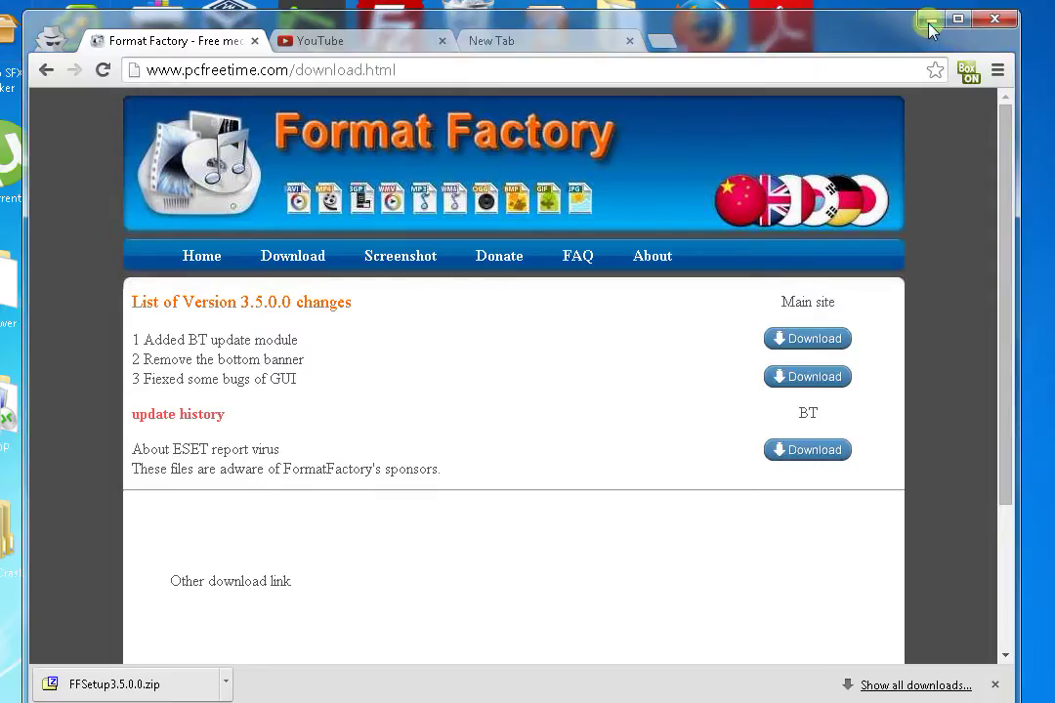
Minimize the browser, then shrink and reposition the Format Factory window to fit the screen
left_click(930, 19)
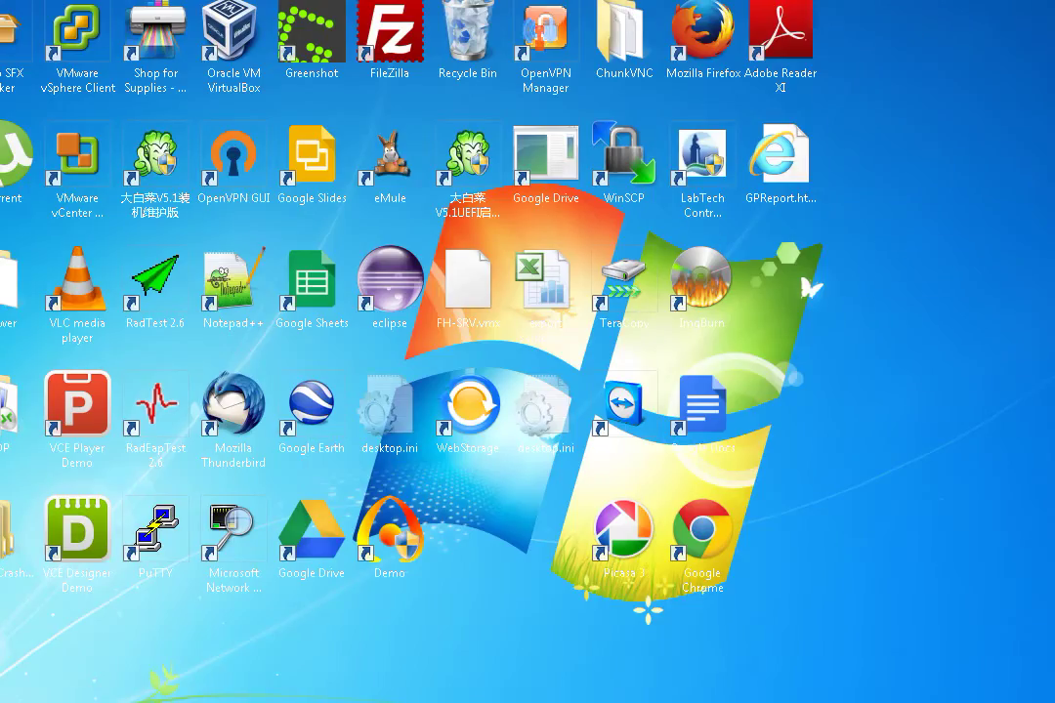
key("super")
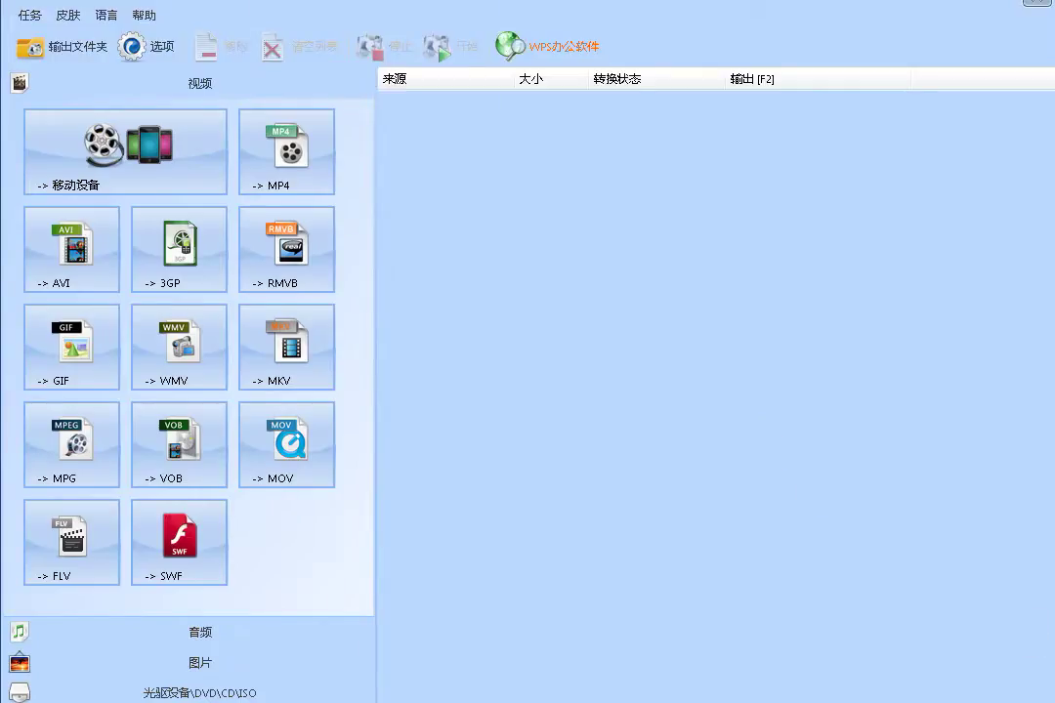
left_click_drag(1054, 702, 981, 684)
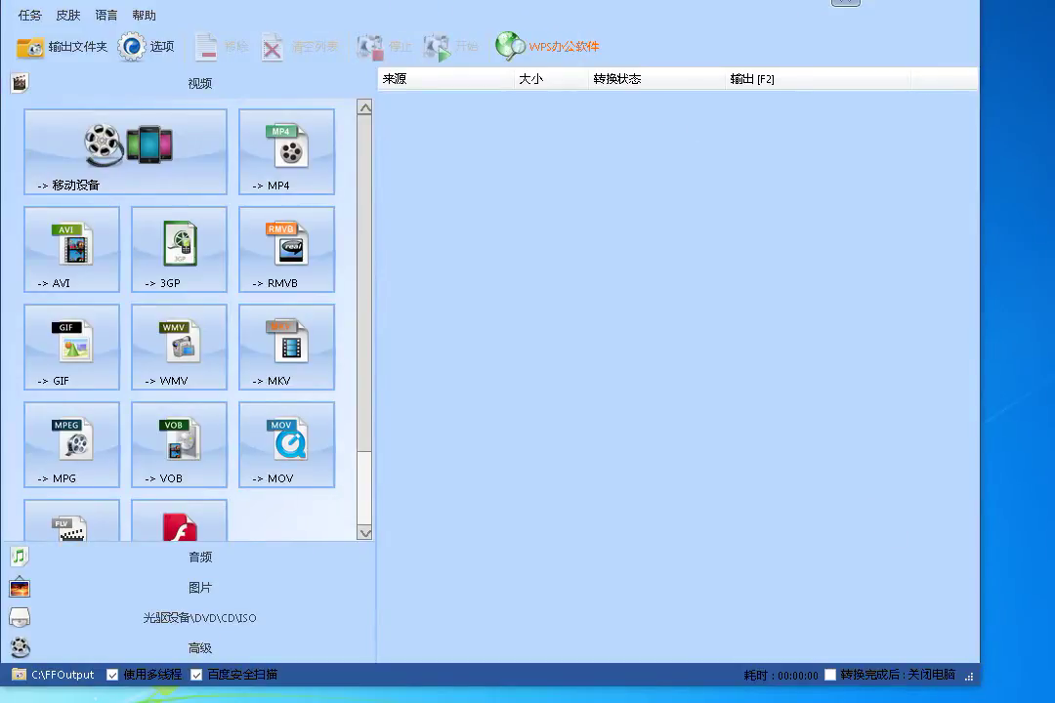
left_click_drag(433, 0, 444, 13)
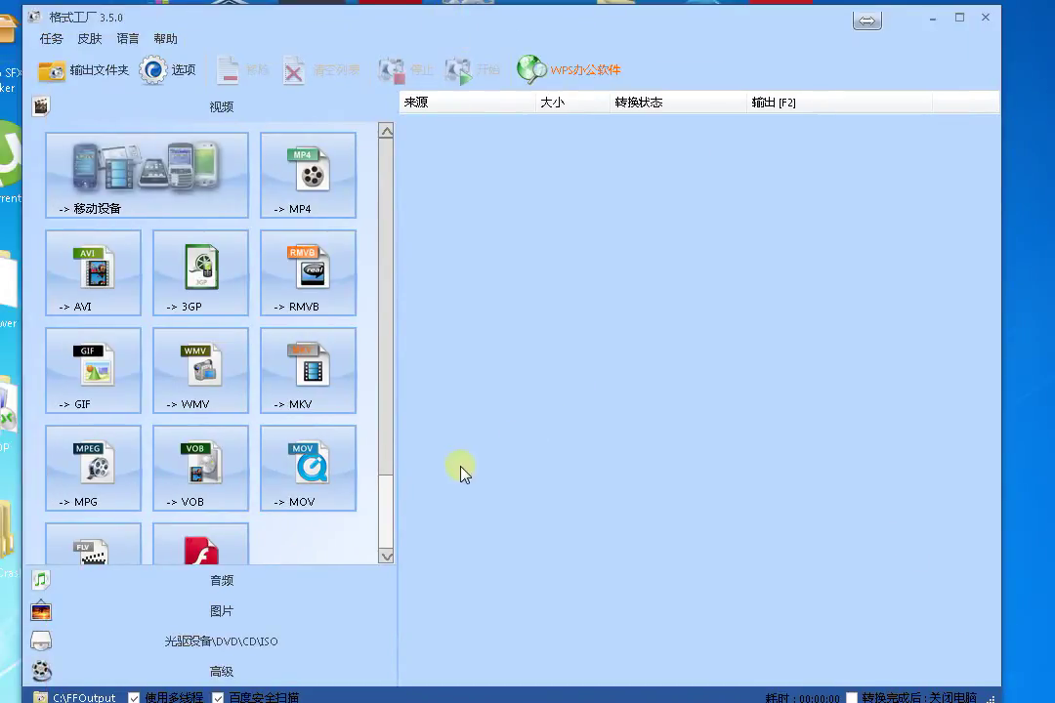
Look through the video, audio and picture conversion formats and return to the video category
scroll(386, 517, "down", 1)
scroll(389, 381, "up", 1)
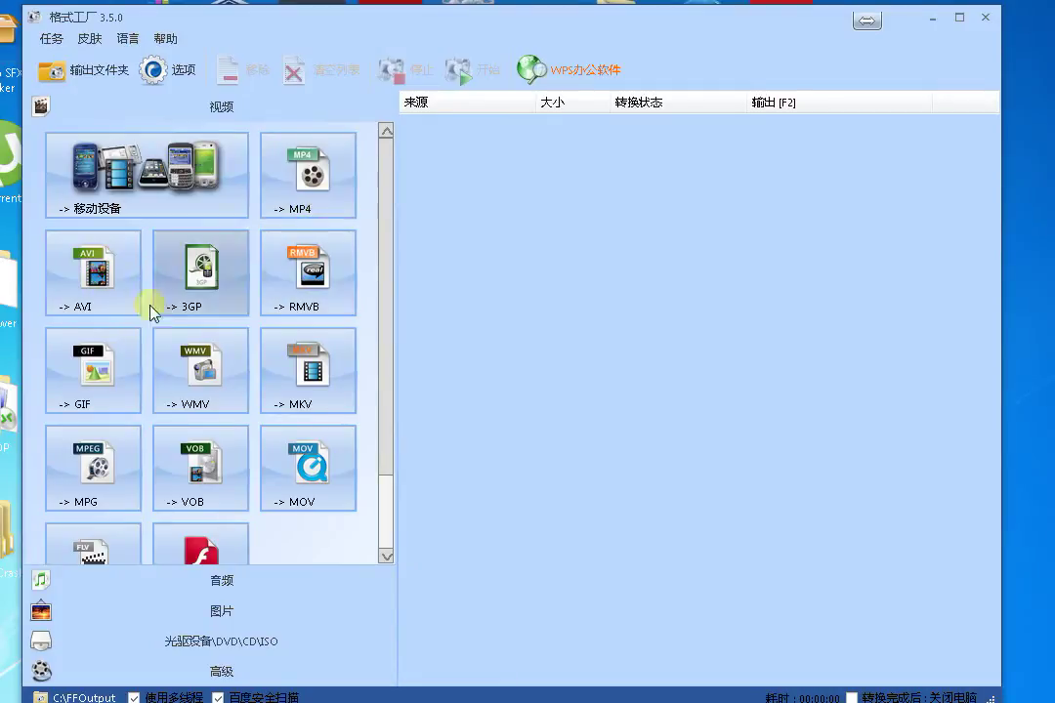
scroll(386, 504, "down", 2)
left_click(213, 580)
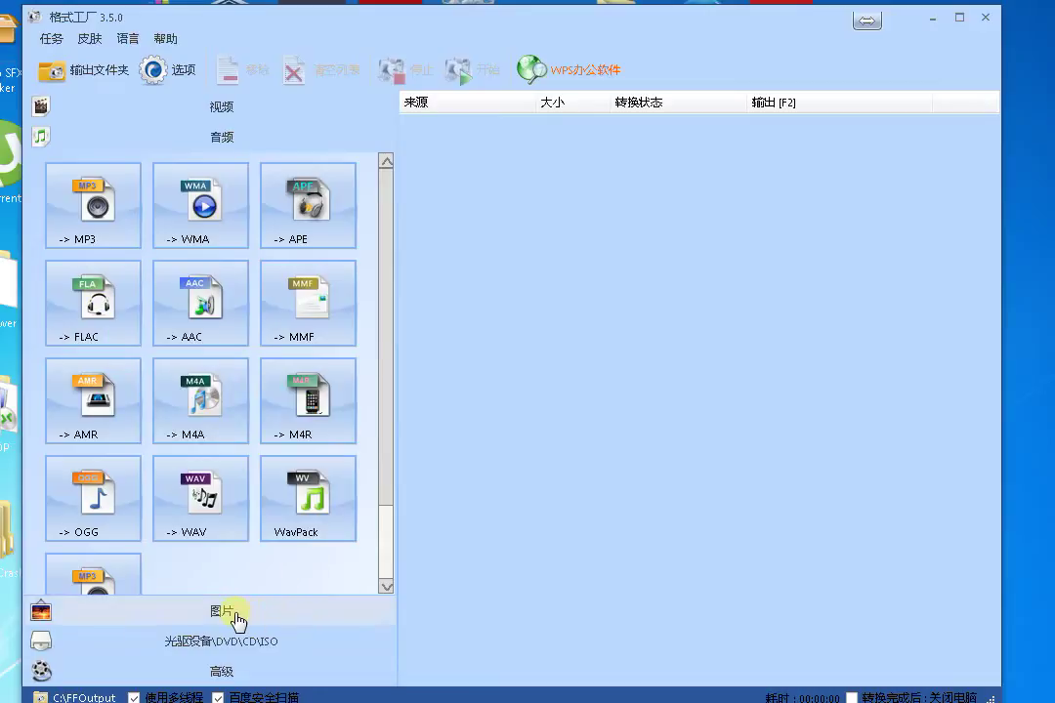
left_click(223, 612)
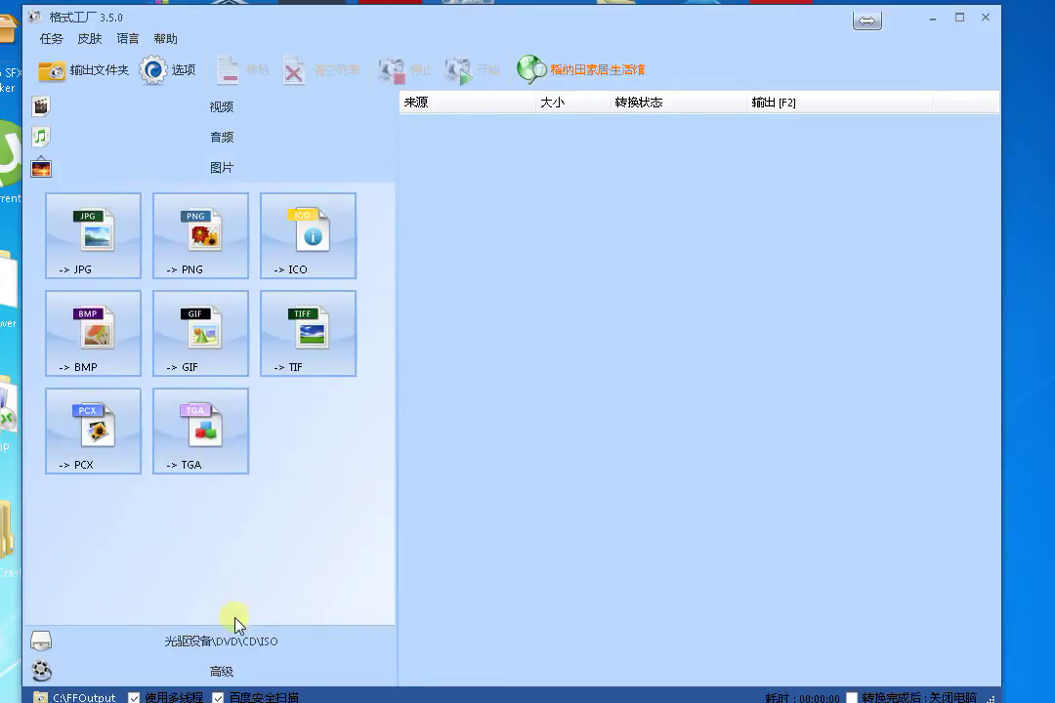
left_click(205, 115)
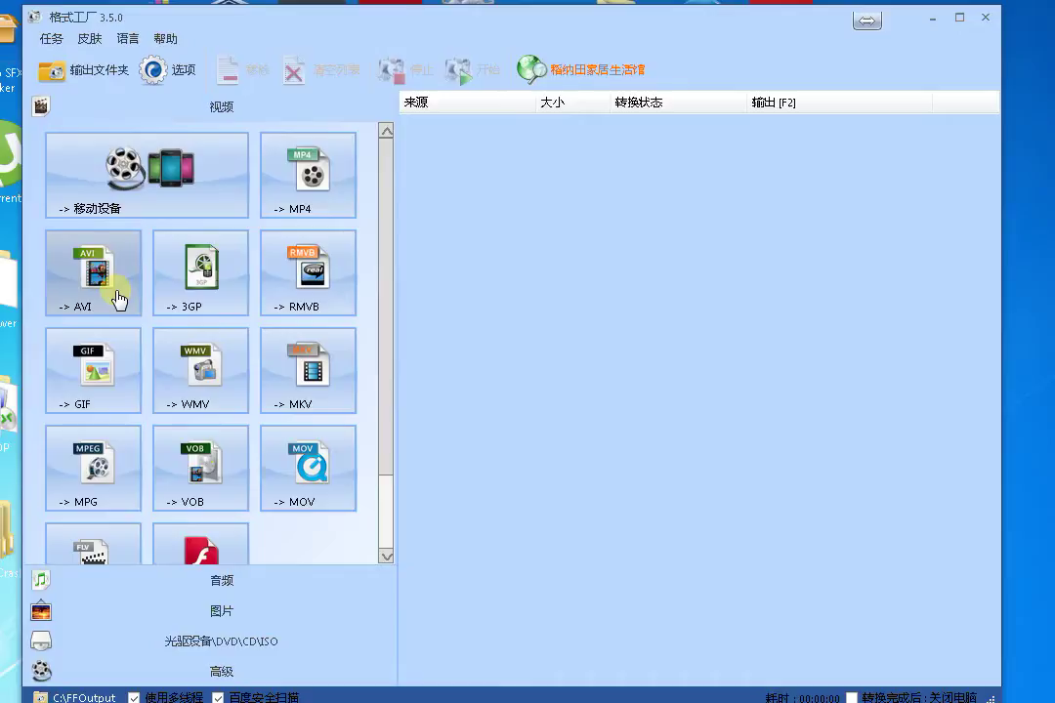
Start an MP4 conversion and add How to Install SQL 2008 r2 on Windows 2012 R2.avi from the Videos library
left_click(299, 205)
left_click(781, 217)
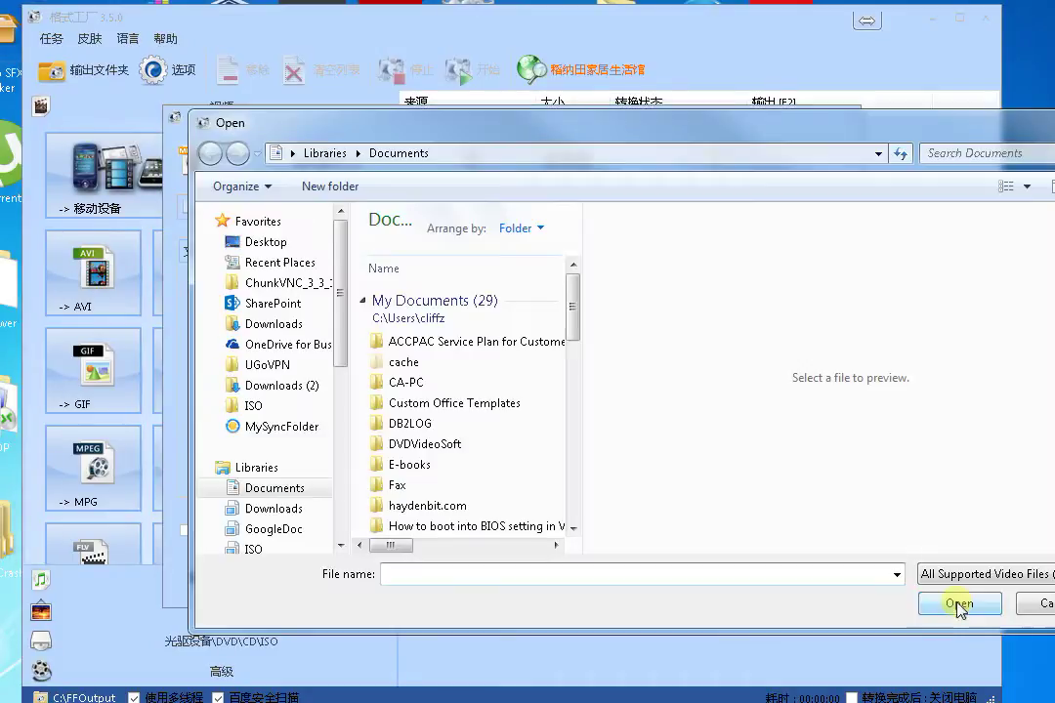
left_click(341, 500)
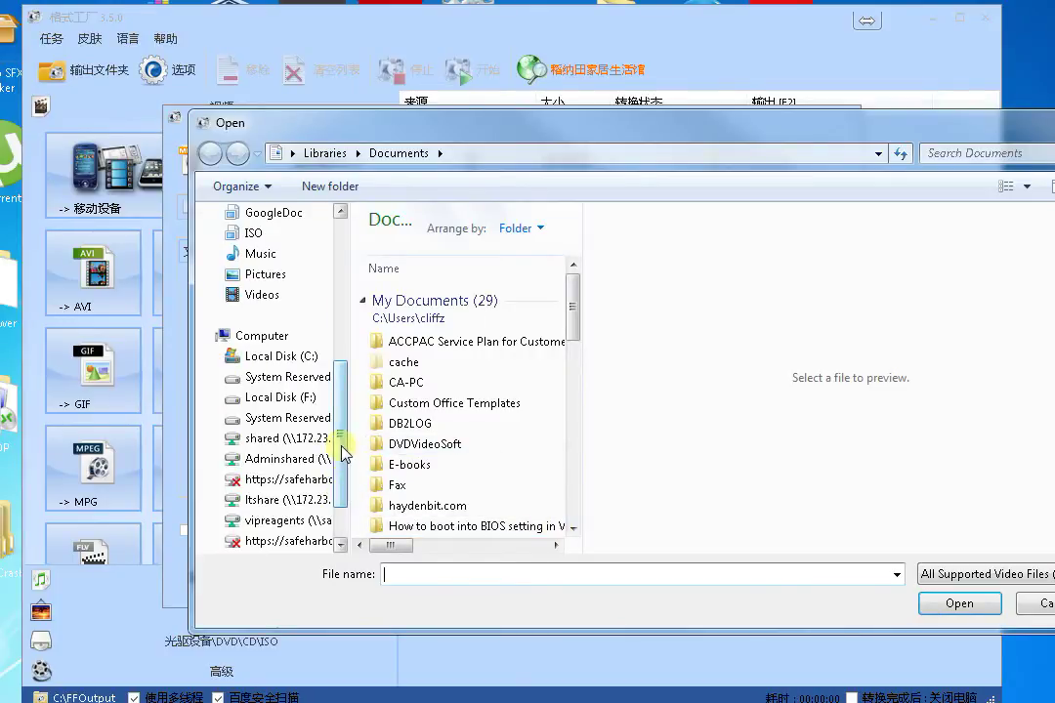
left_click(271, 303)
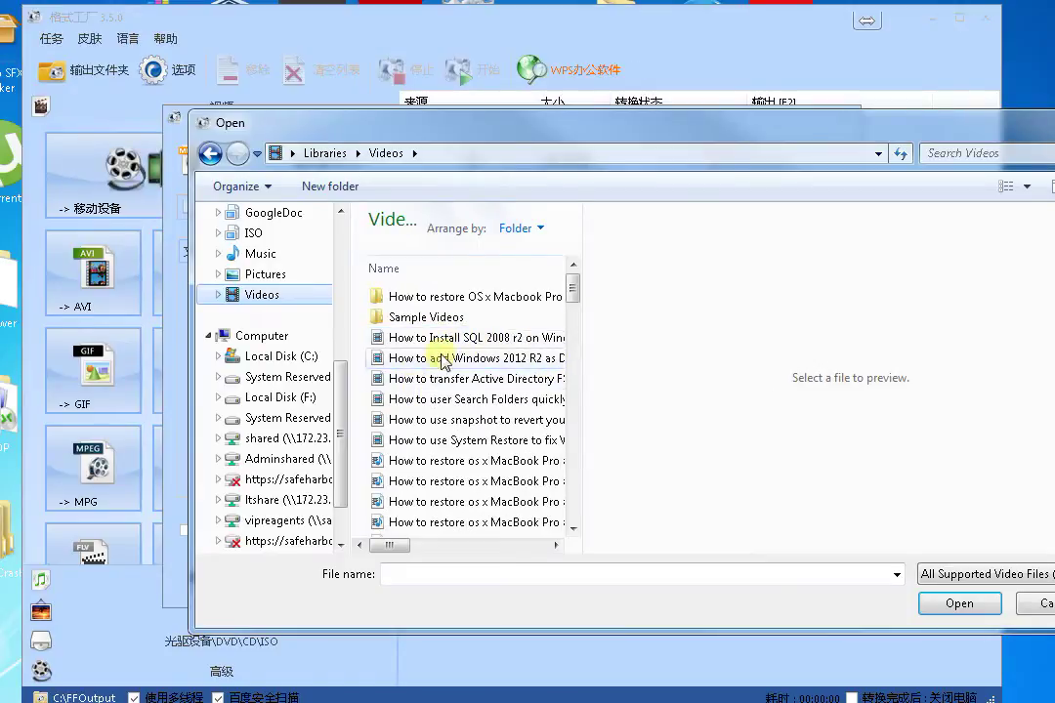
double_click(450, 342)
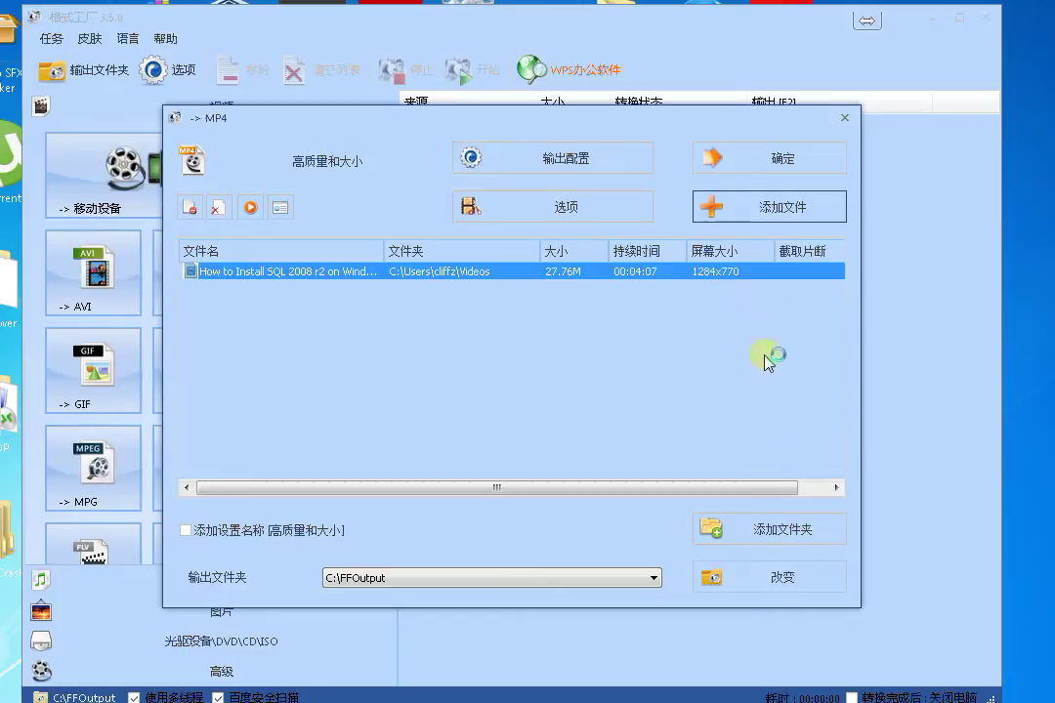
left_click(758, 169)
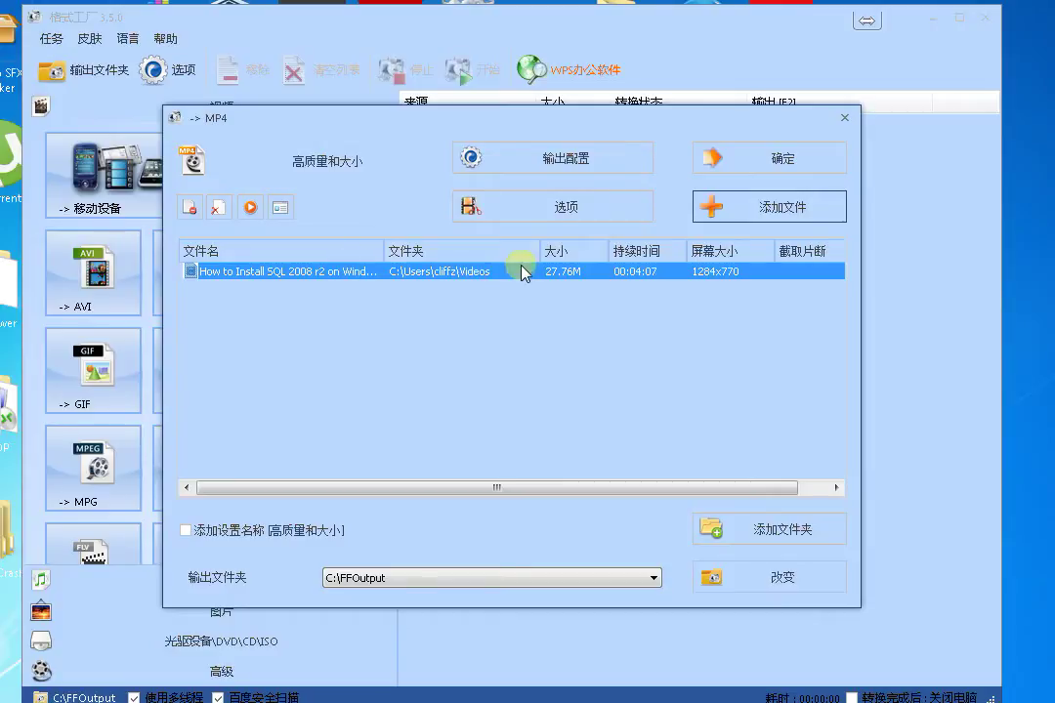
Open the added clip's trimming and cropping options and try a picture crop of 92:38:1096:592 on the preview
left_click(523, 213)
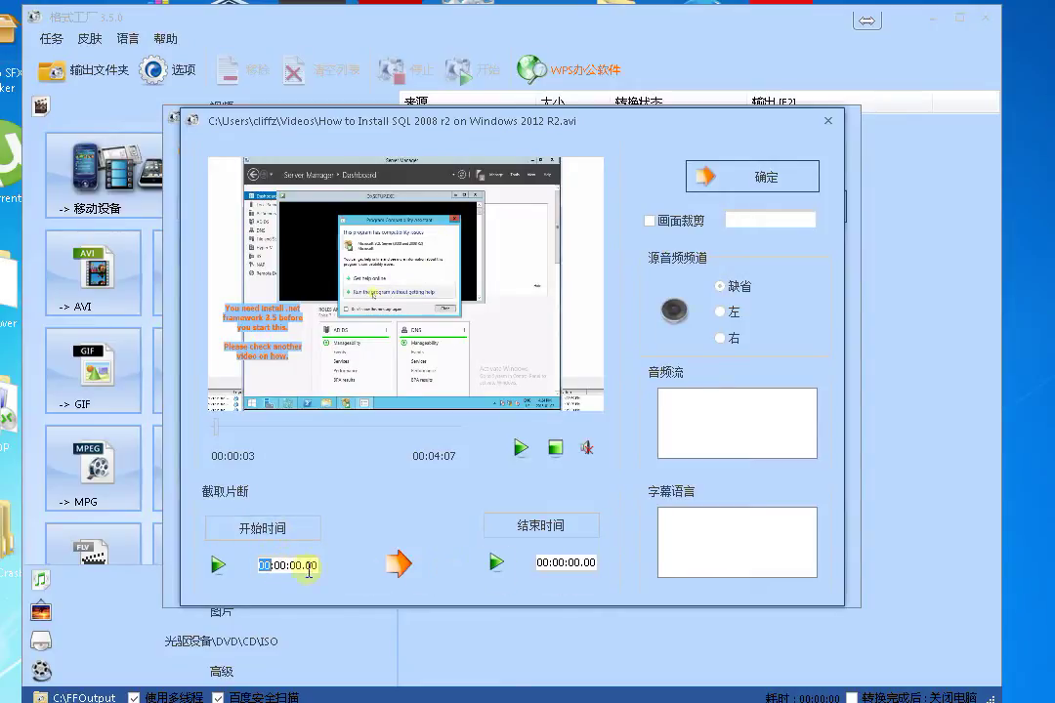
left_click(562, 565)
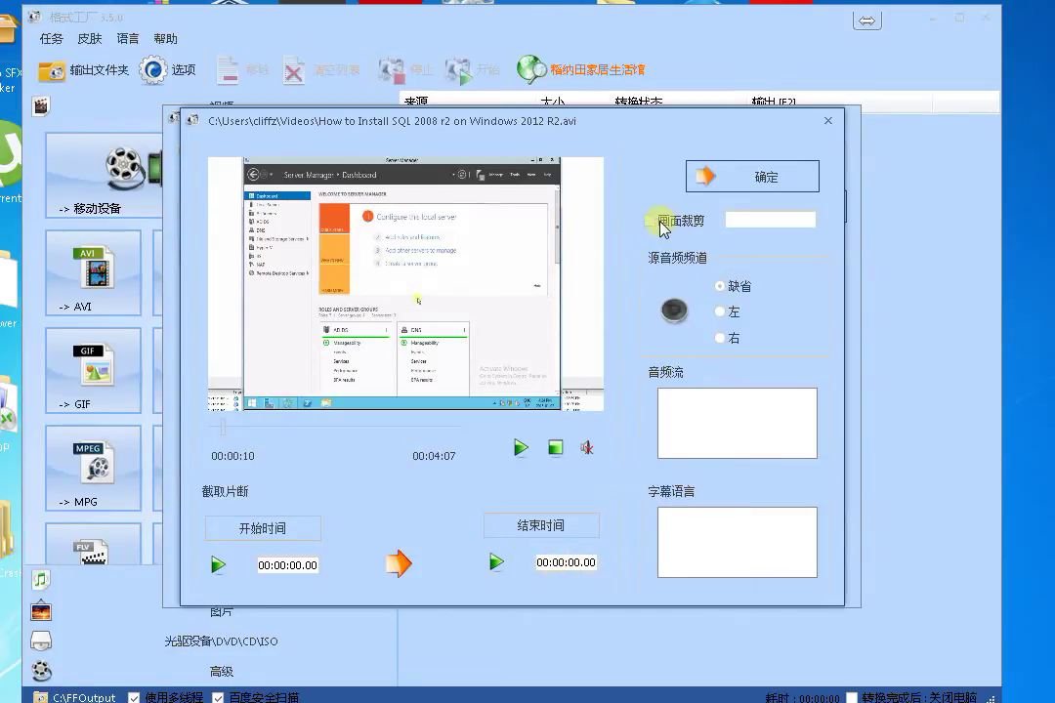
left_click(659, 223)
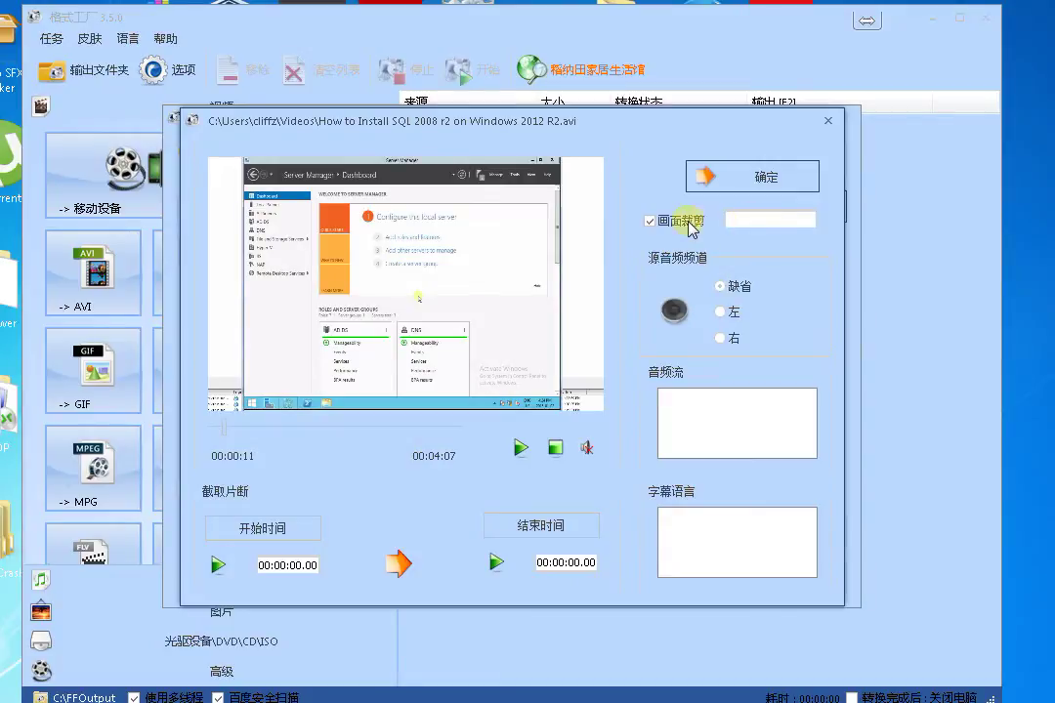
left_click(379, 247)
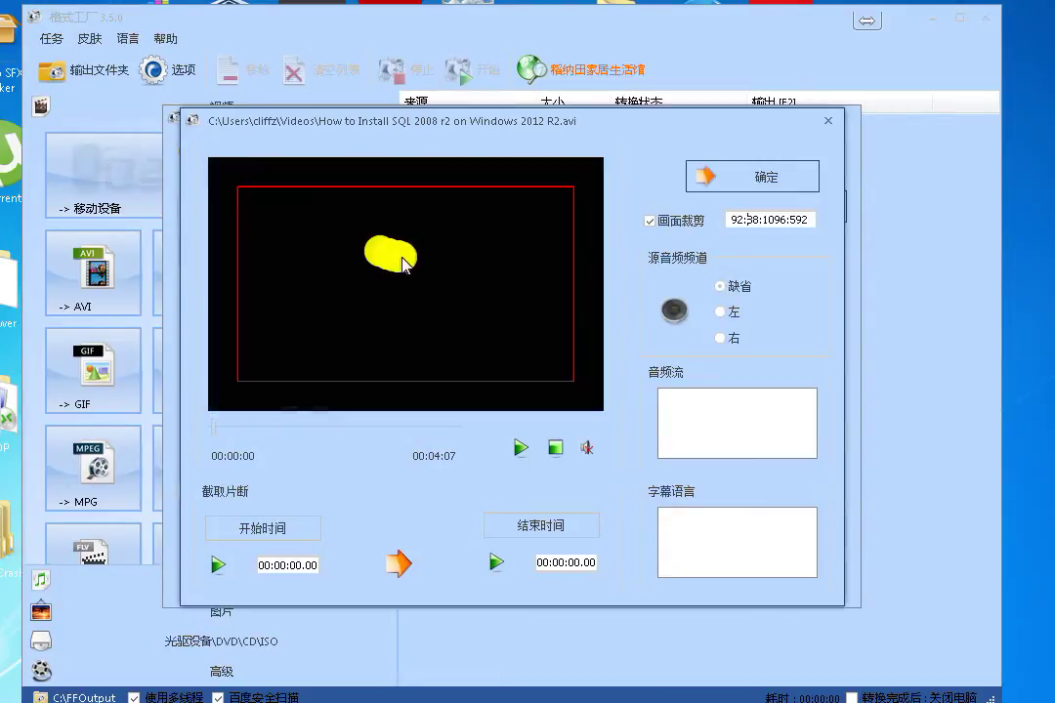
left_click(412, 266)
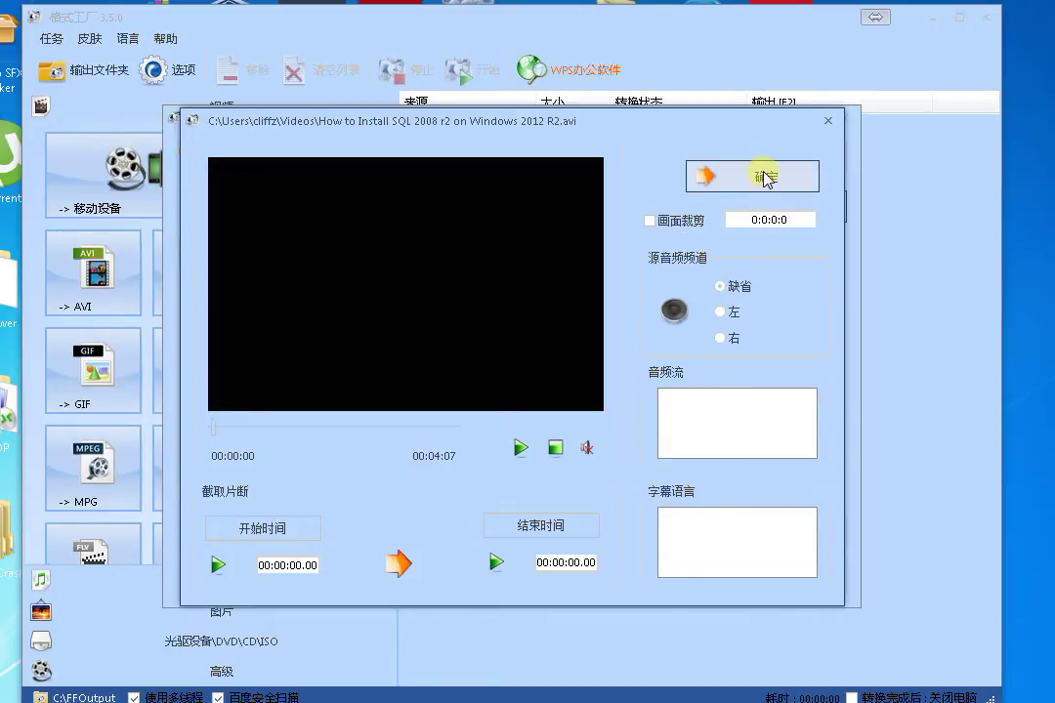
left_click(767, 179)
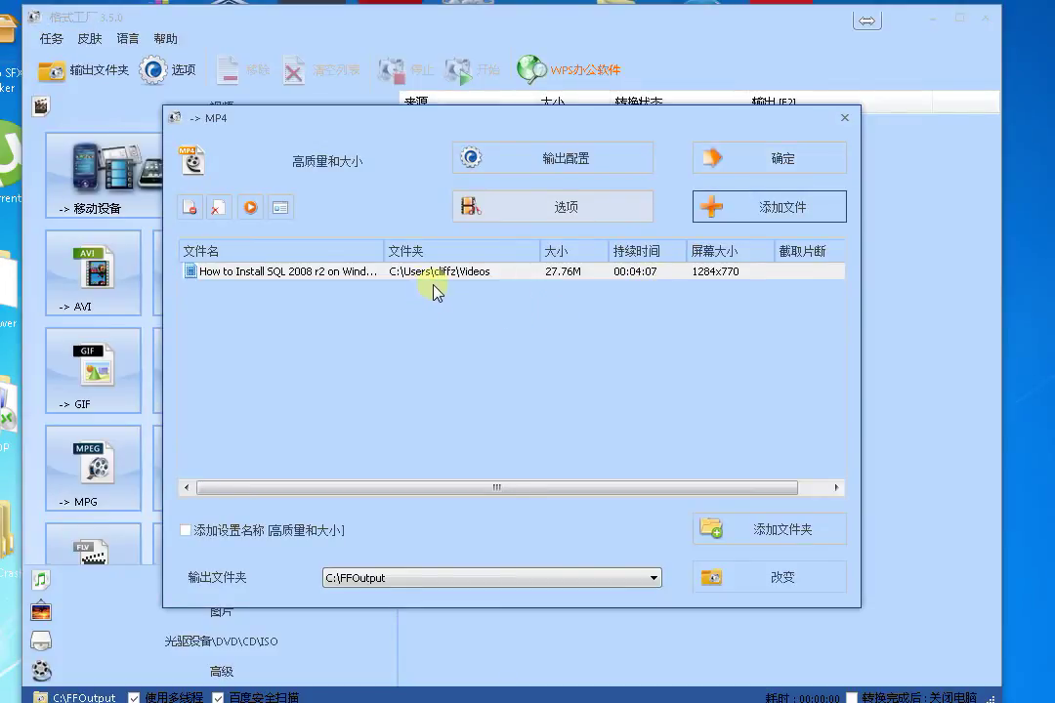
Open the MP4 output configuration and look over the quality presets and the video and audio stream settings
left_click(548, 168)
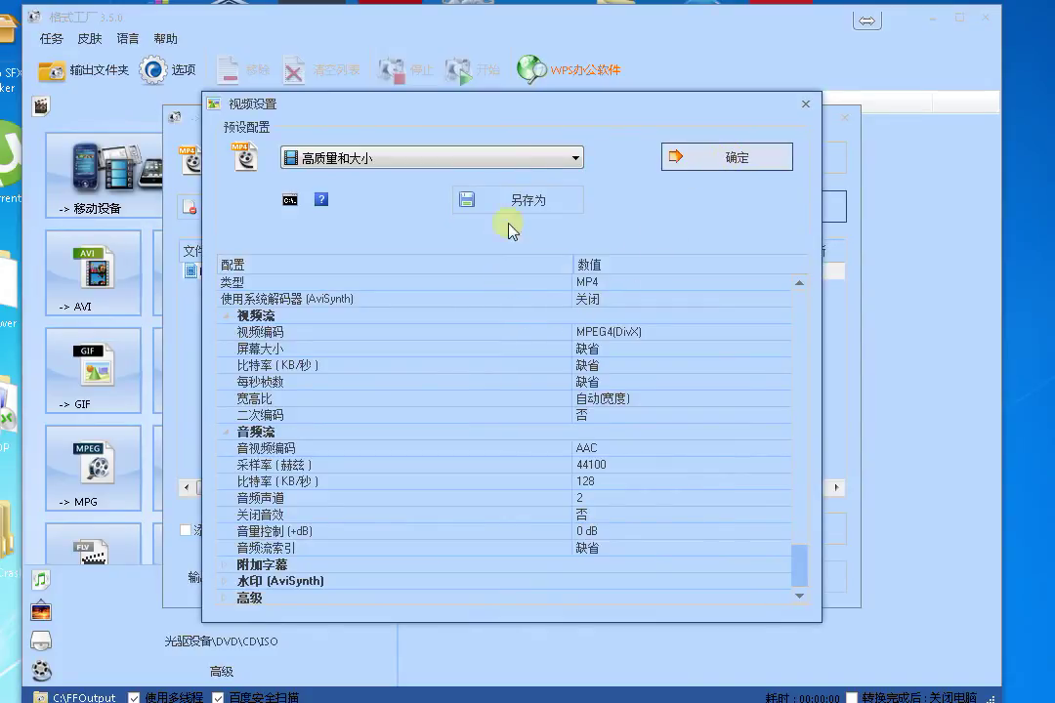
left_click(553, 164)
left_click(551, 162)
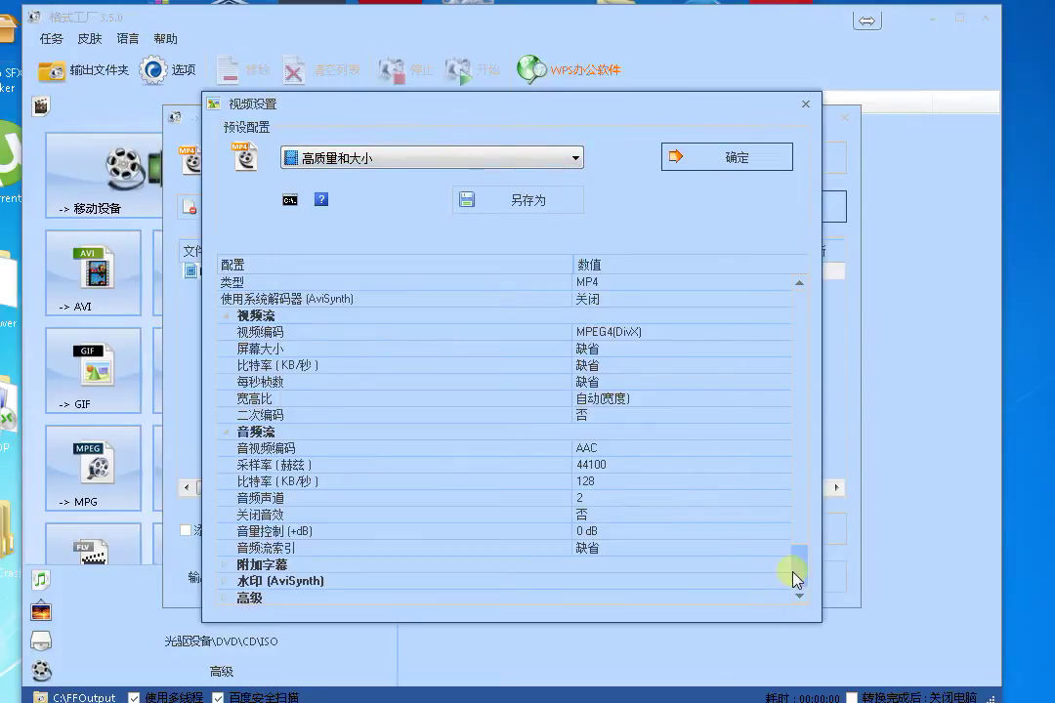
scroll(799, 581, "down", 1)
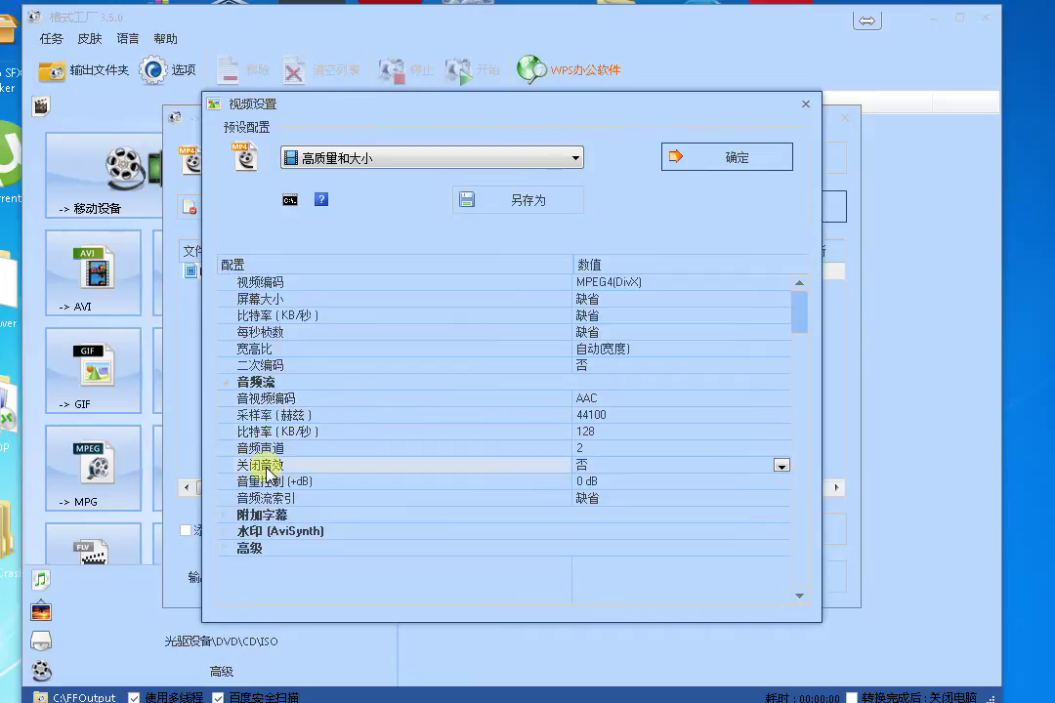
Try the audio mute option 关闭音效 with 是, and set it back to 否
left_click(780, 466)
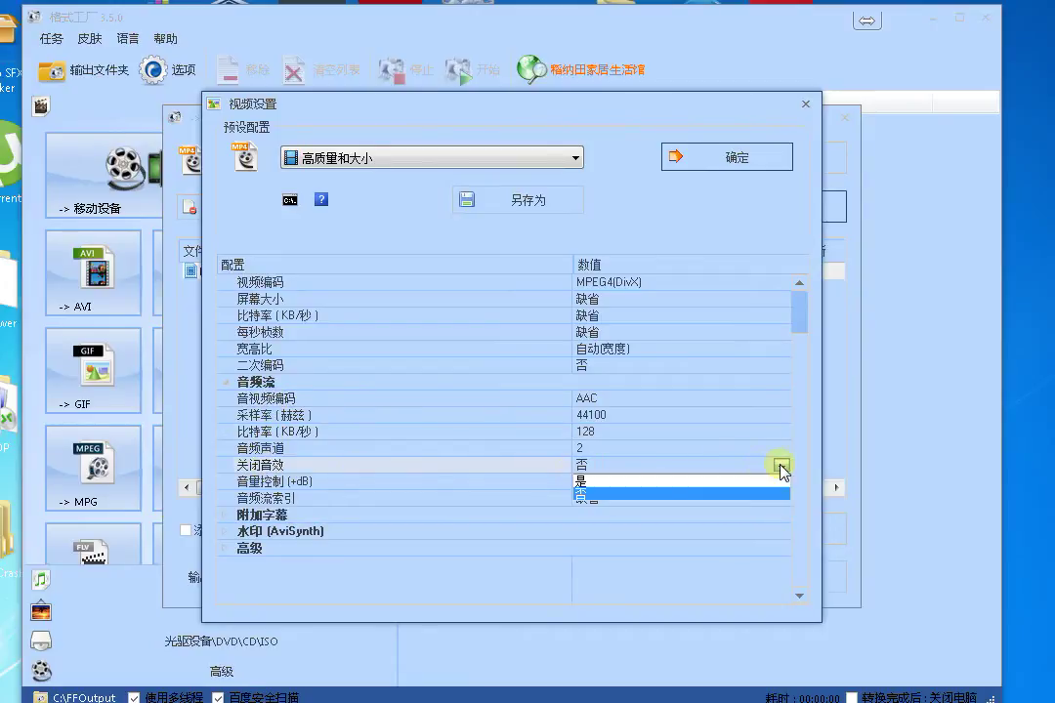
left_click(628, 483)
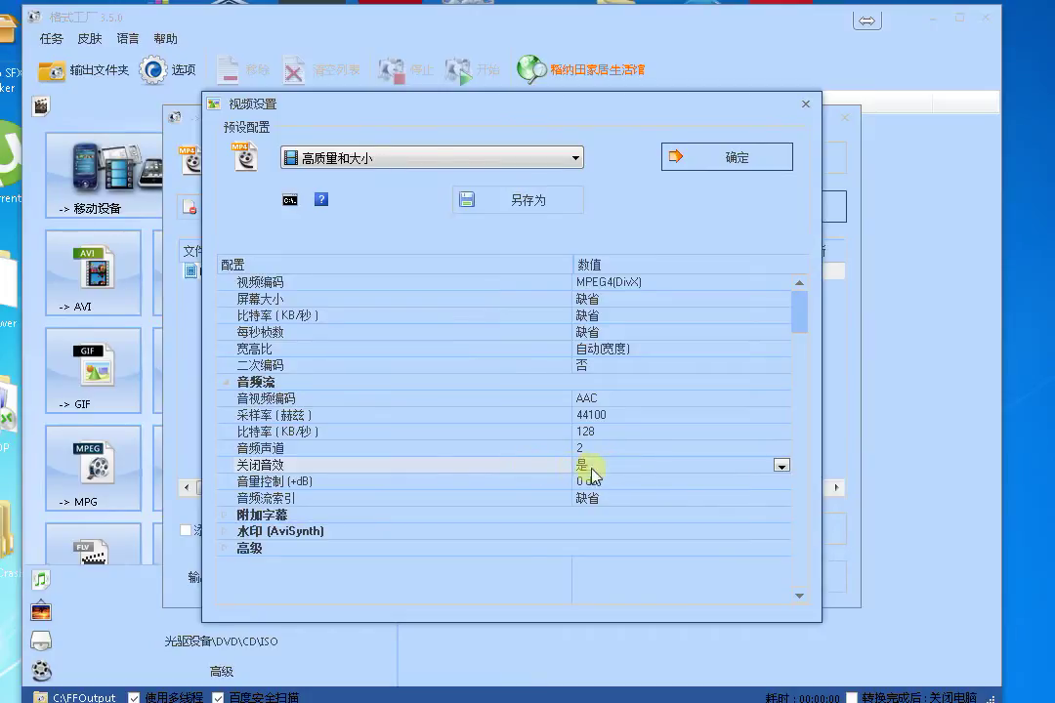
left_click(781, 465)
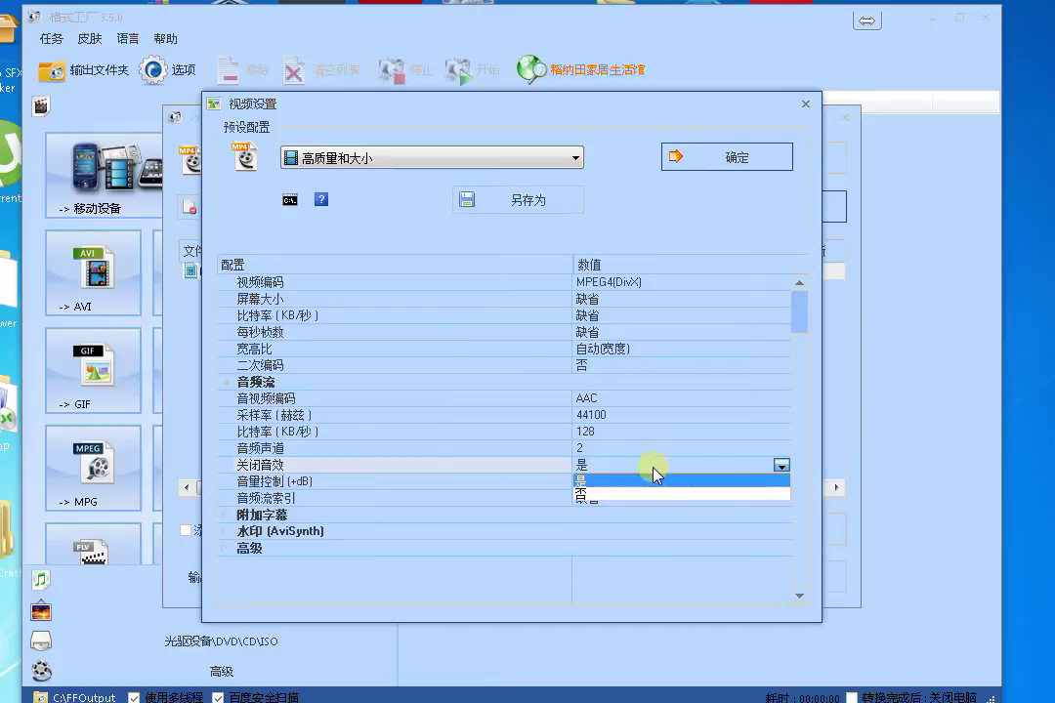
left_click(600, 493)
Examine the additional subtitle (附加字幕) and watermark (水印) settings of the MP4 output, collapsing each group again
left_click(352, 499)
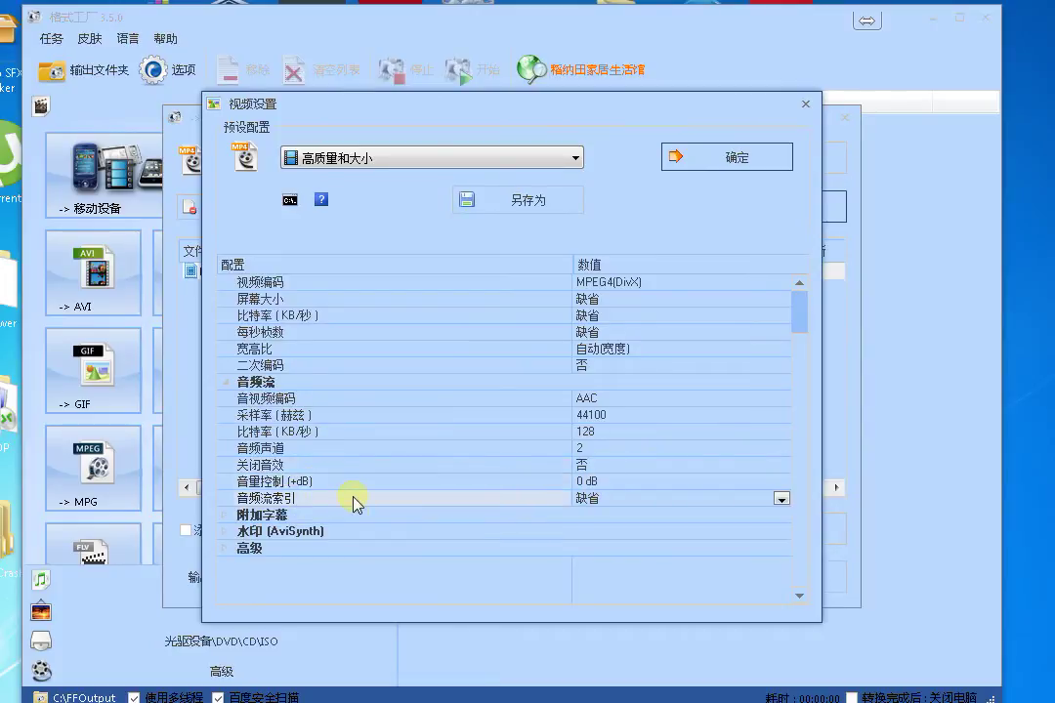
left_click(227, 516)
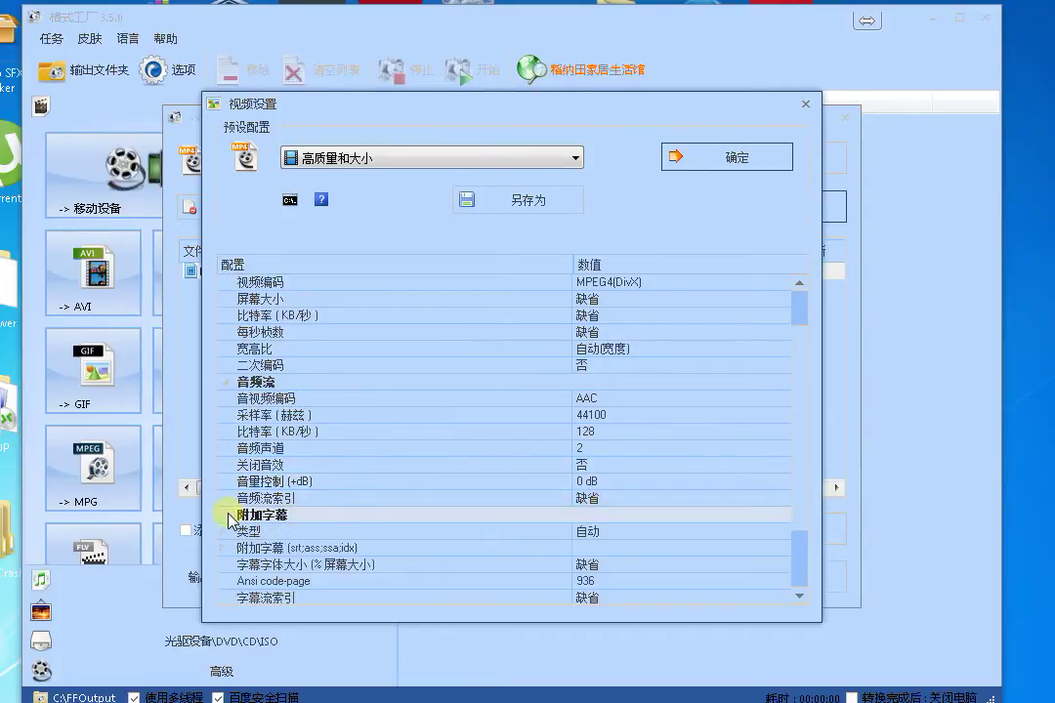
left_click(229, 517)
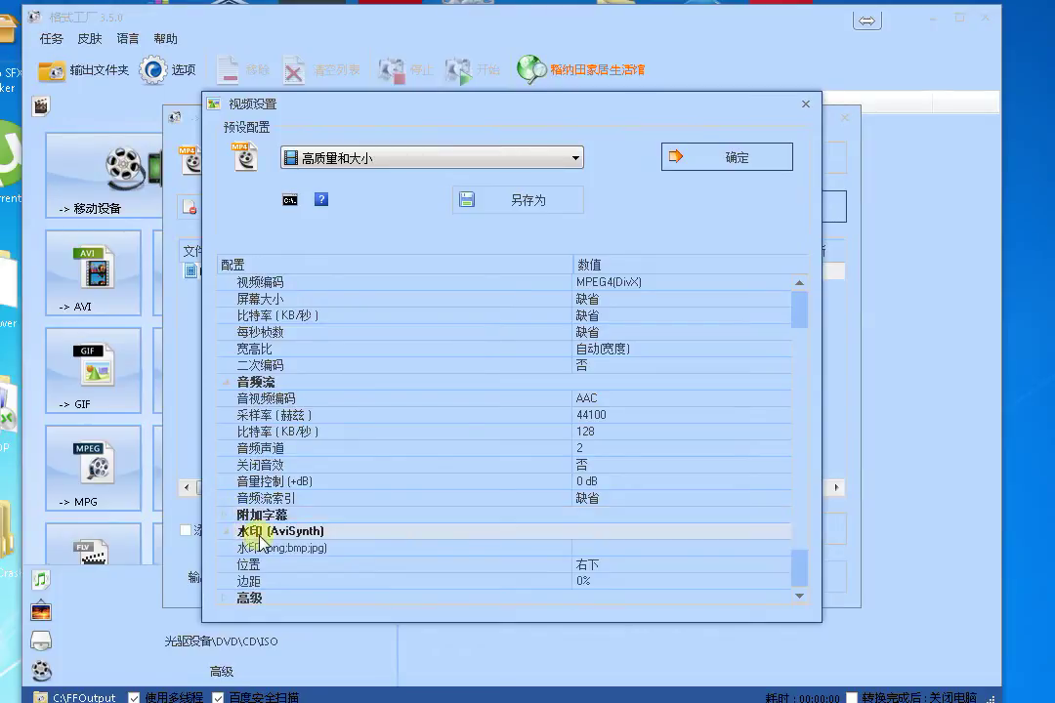
double_click(244, 533)
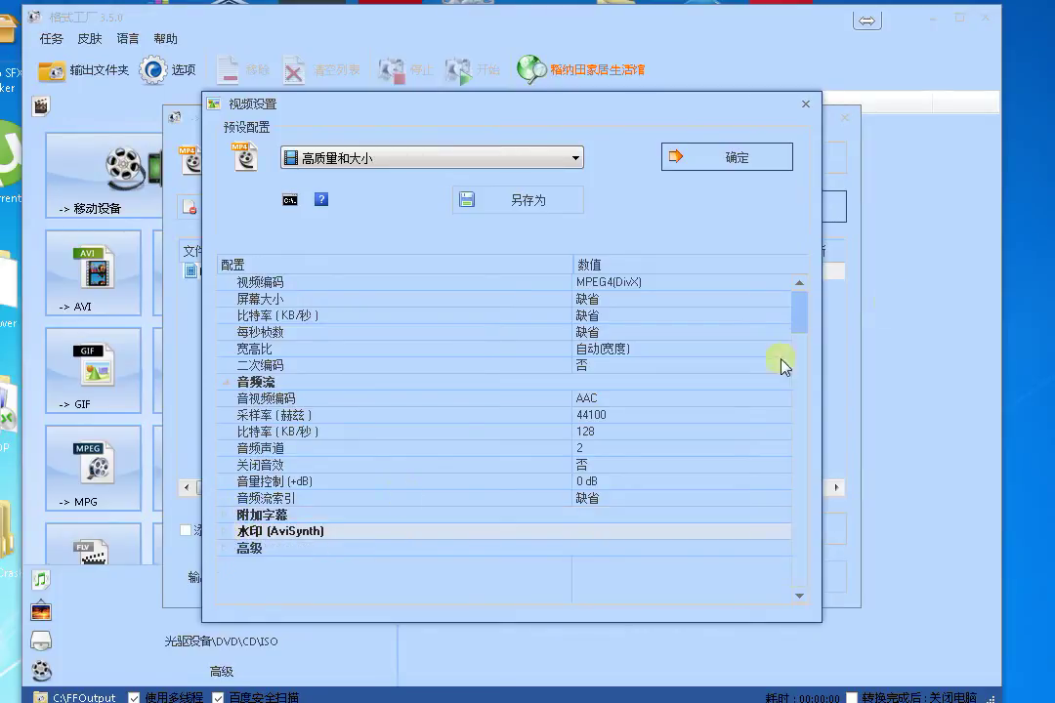
Accept the output configuration, add the MP4 conversion to the task list and select the queued task
left_click(752, 162)
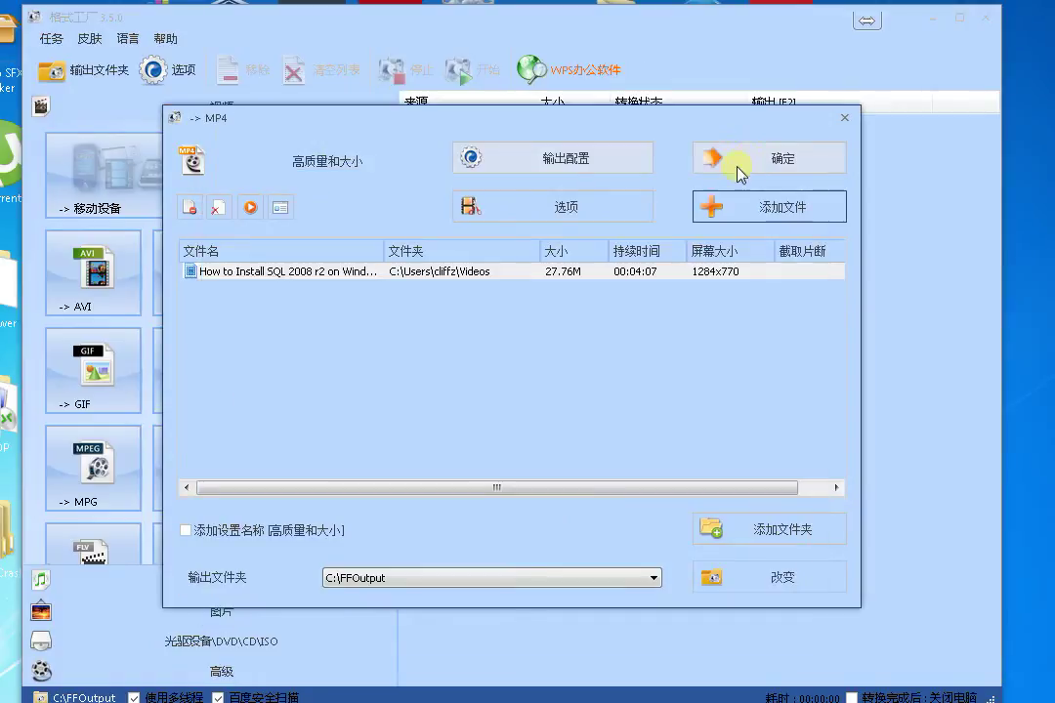
left_click(808, 158)
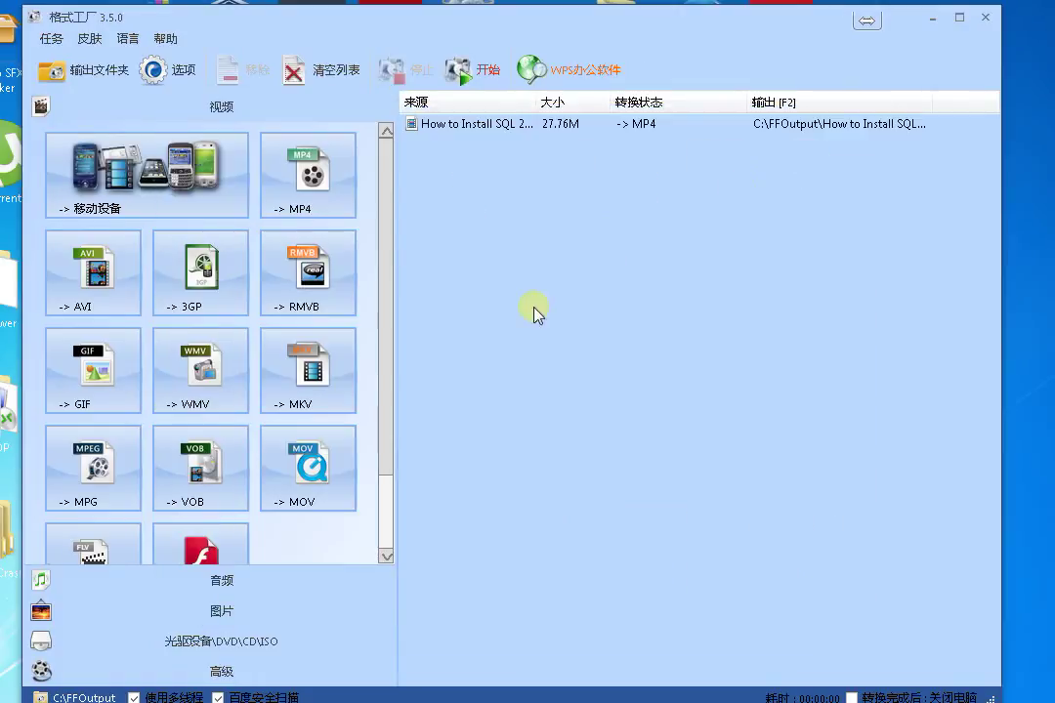
left_click(482, 124)
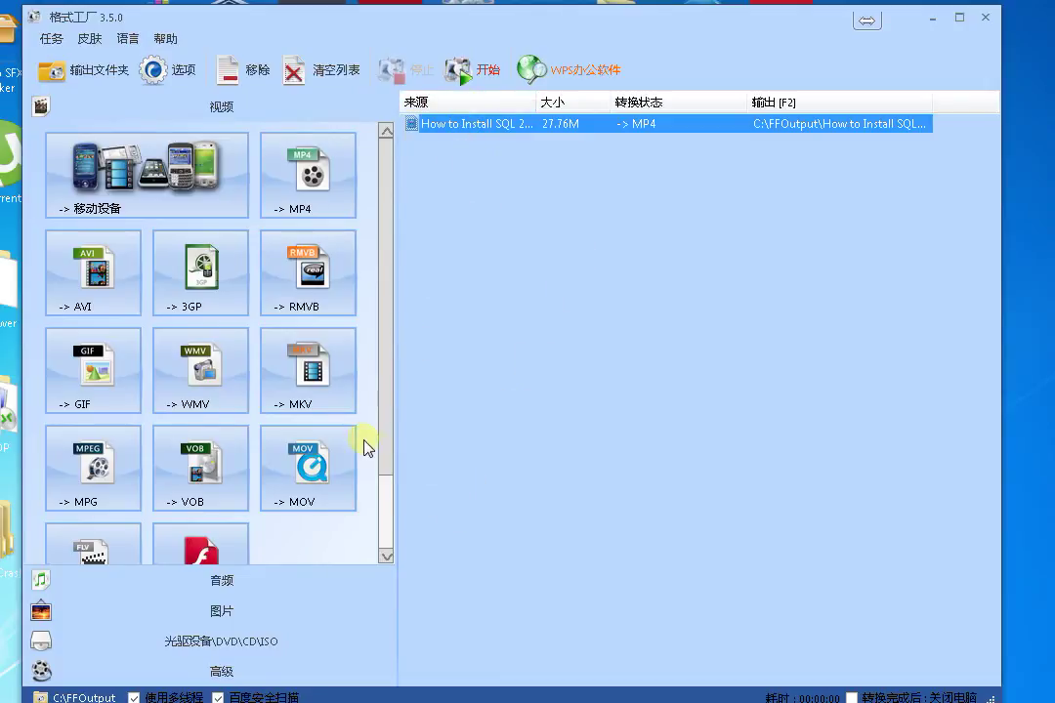
Start an MP3 conversion from the audio formats and add How to Install SQL 2008 r2 on Windows 2012 R2.avi
scroll(388, 518, "down", 3)
left_click(217, 576)
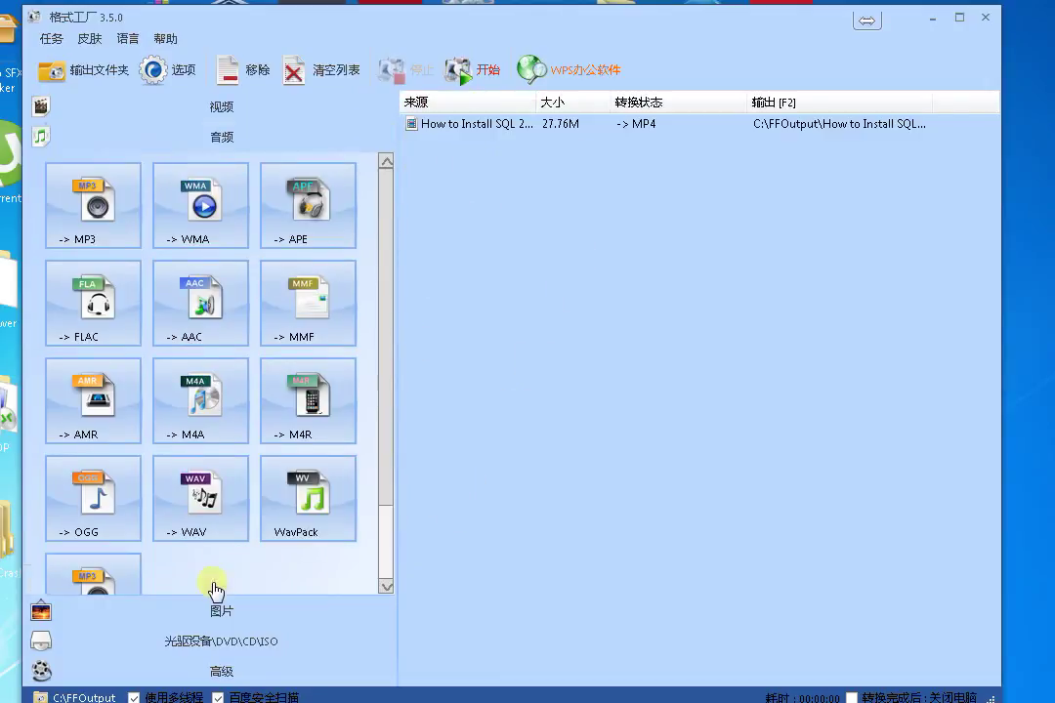
left_click(473, 125)
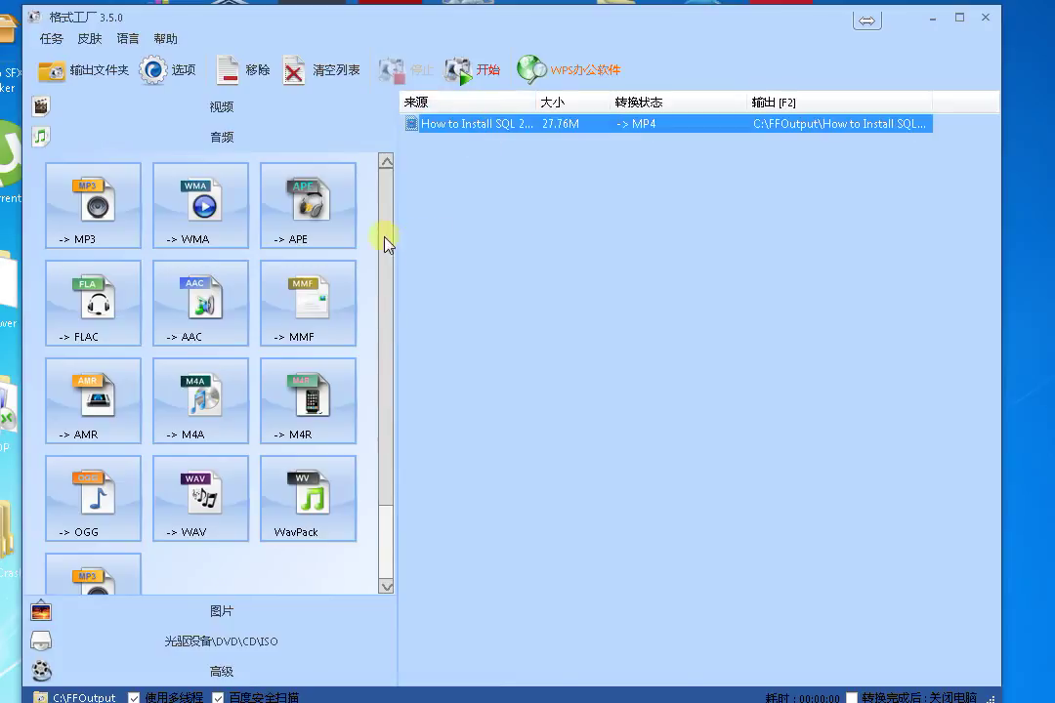
left_click(84, 217)
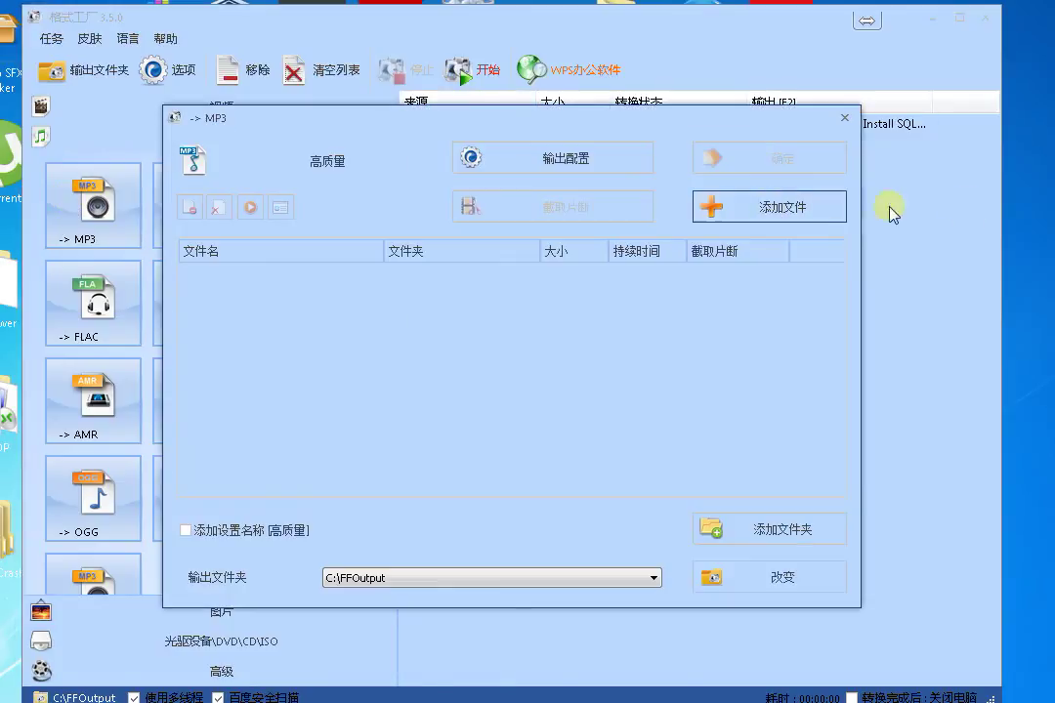
left_click(753, 208)
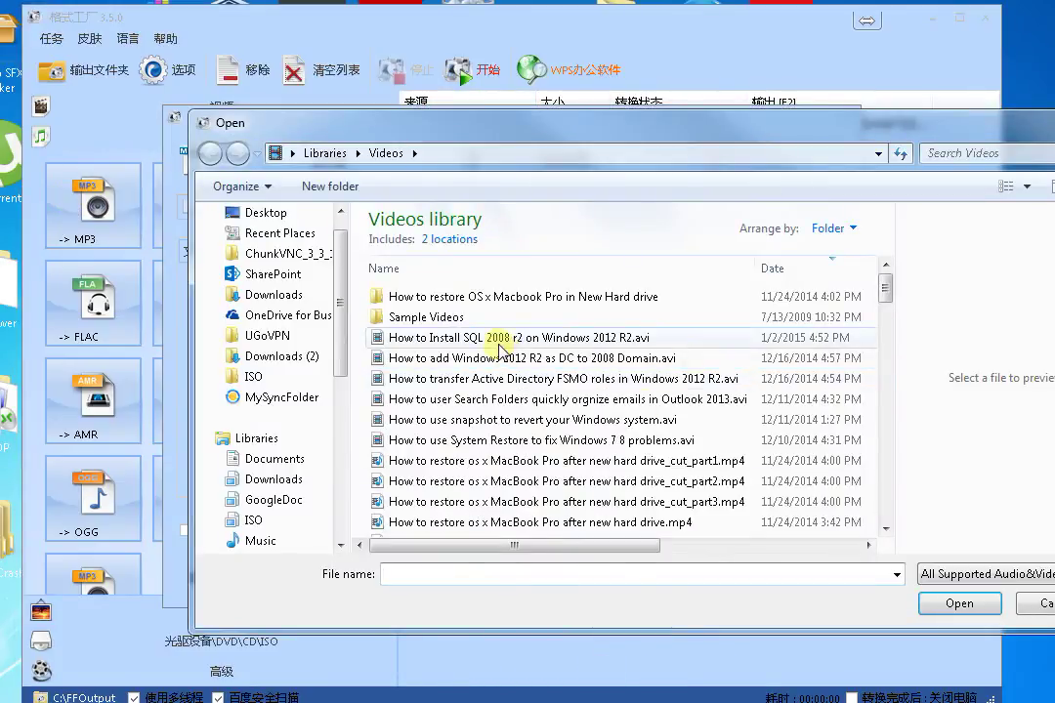
double_click(496, 341)
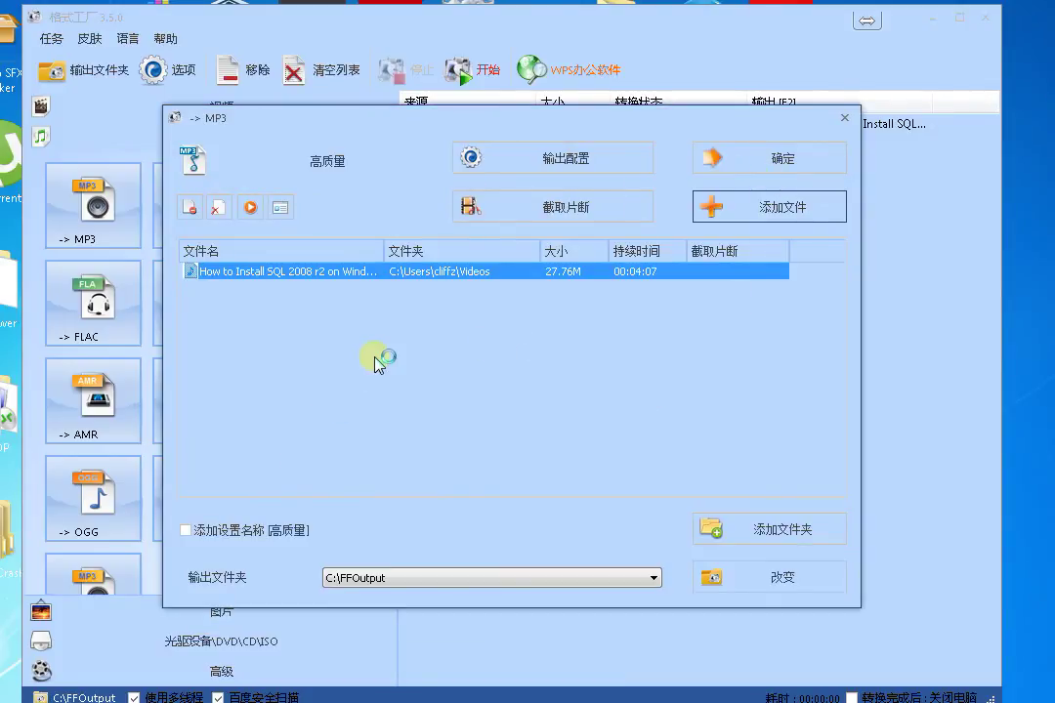
Examine the clip-range options and audio output settings of the MP3 conversion, and close it without queuing a task
left_click(571, 210)
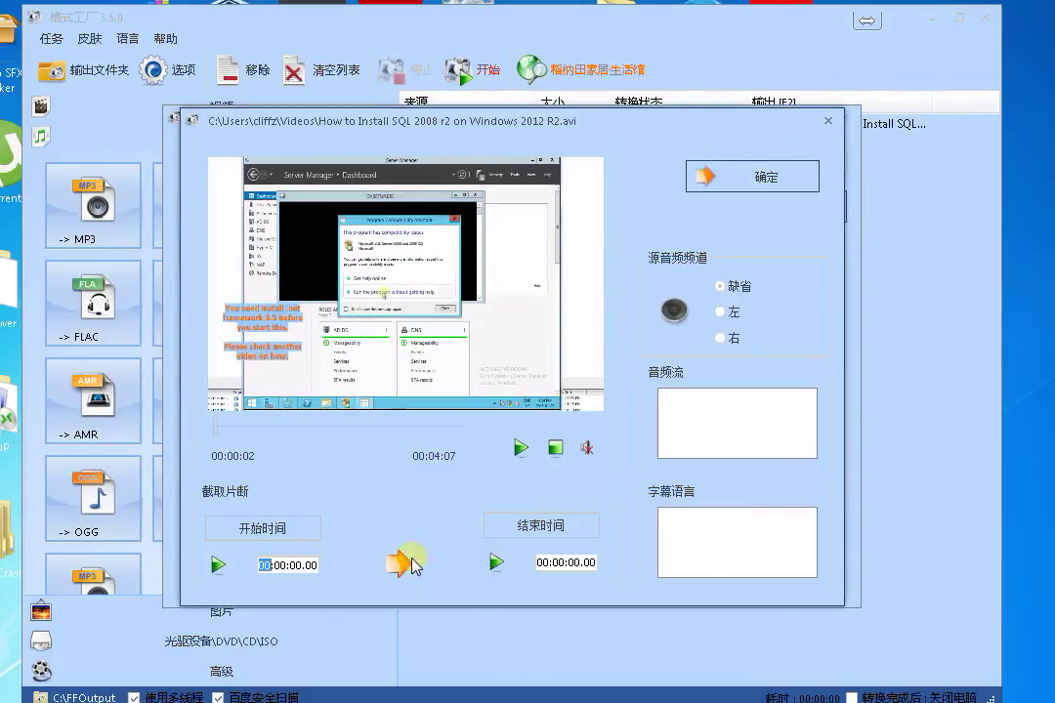
left_click(828, 120)
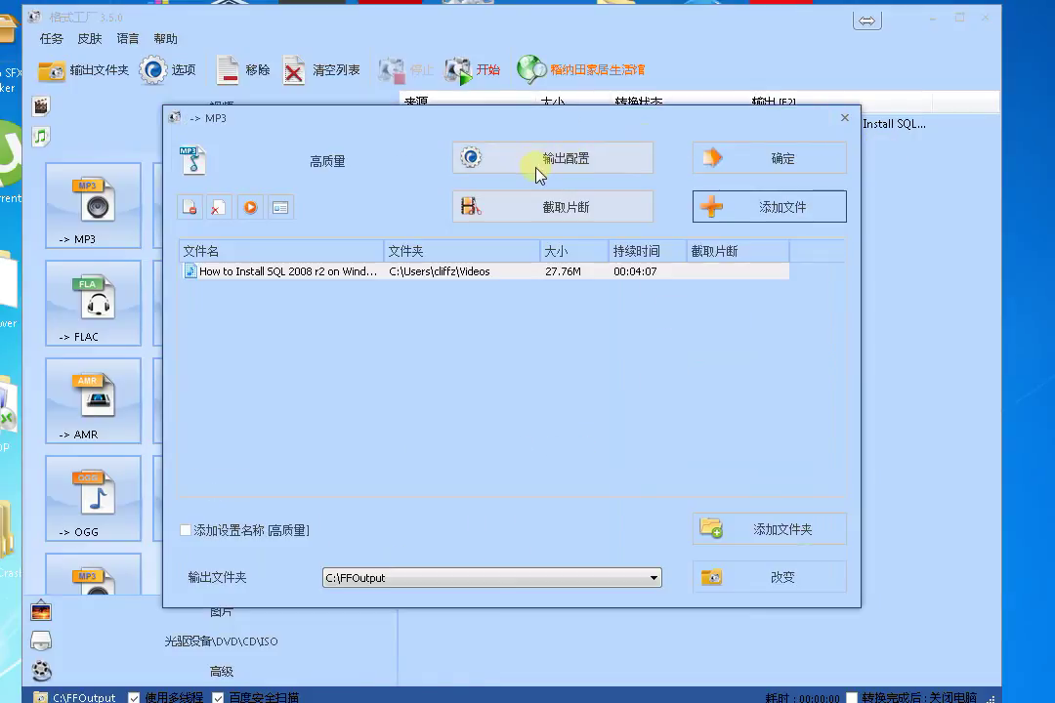
left_click(540, 160)
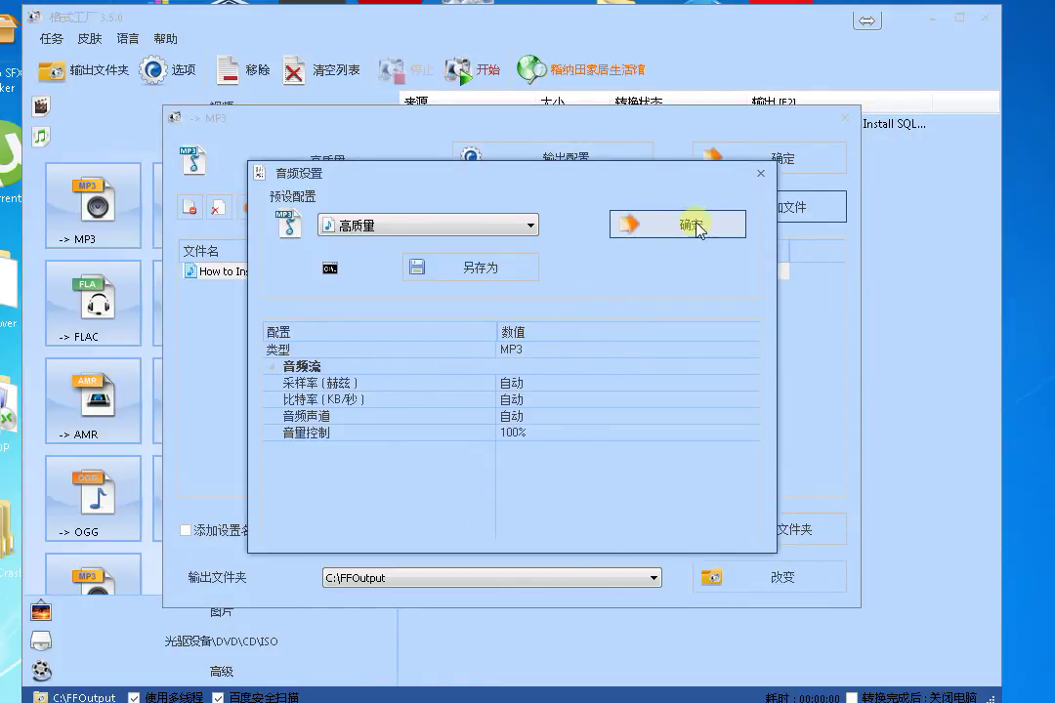
left_click(759, 176)
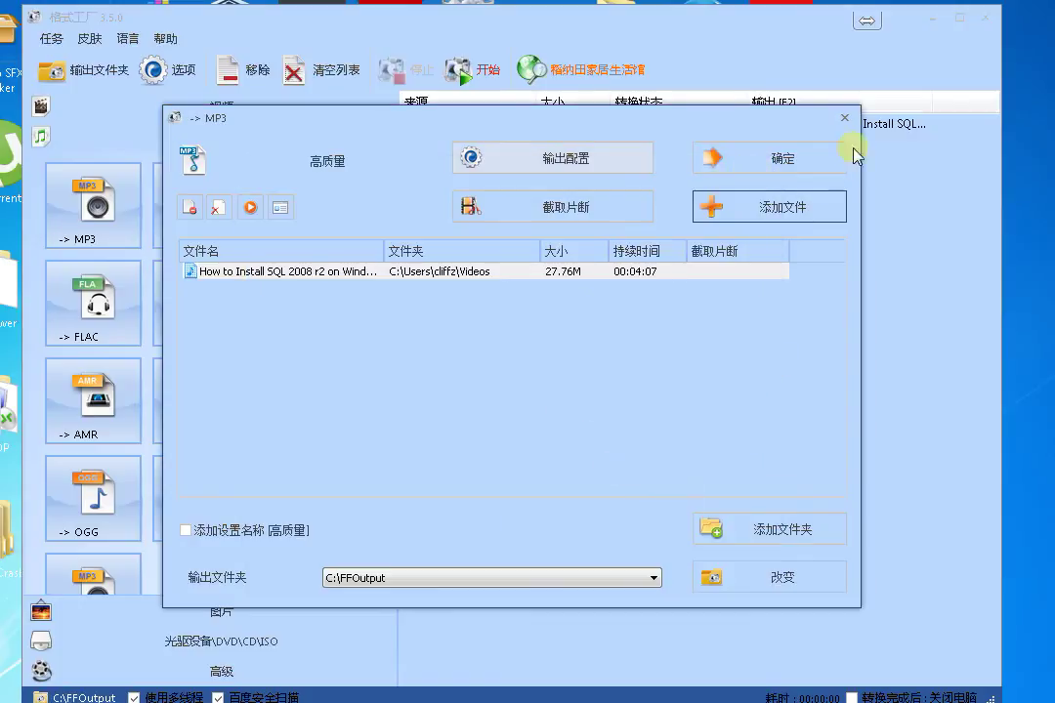
left_click(789, 151)
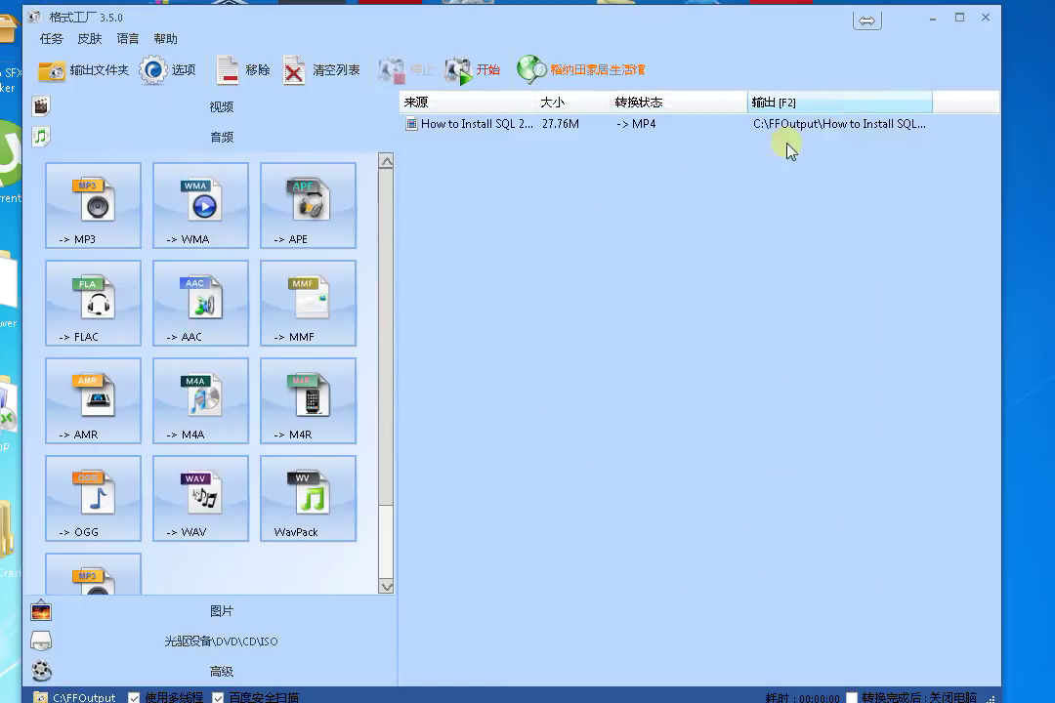
Look through the remaining audio formats, the picture formats, the DVD/CD/ISO tools and the advanced tools
left_click(388, 559)
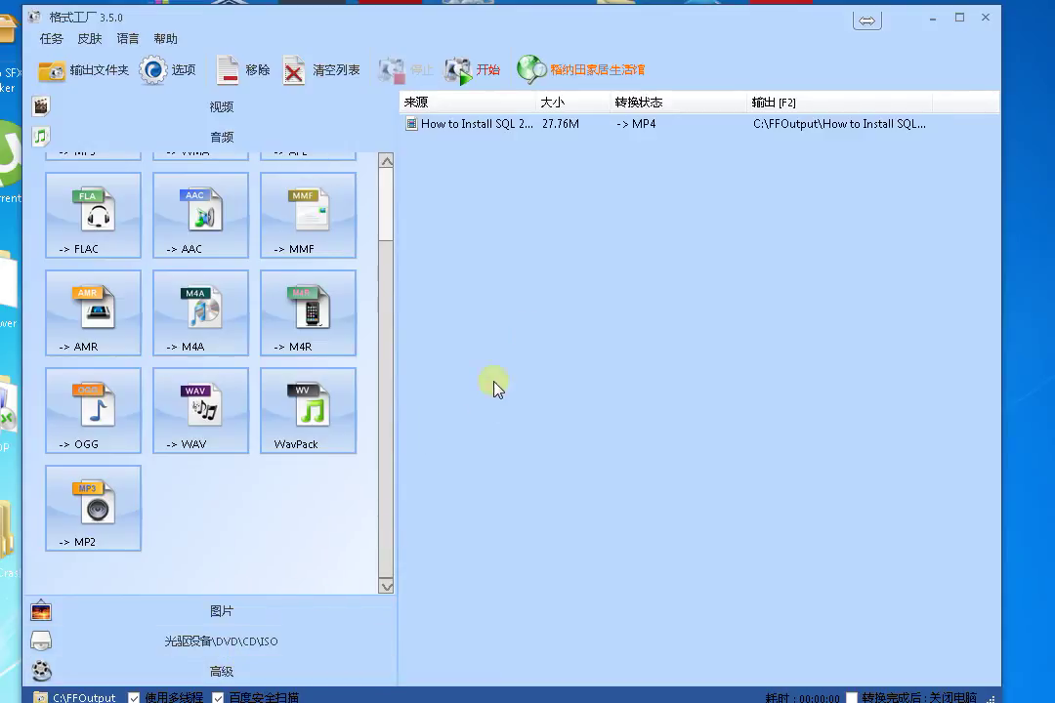
left_click(571, 200)
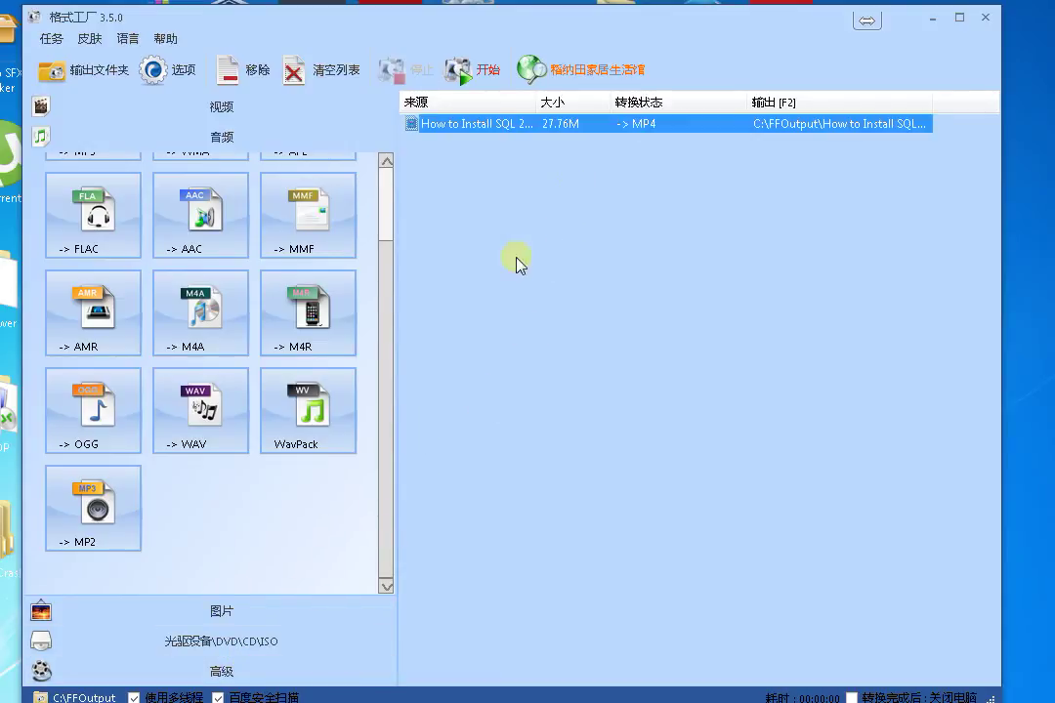
left_click(387, 403)
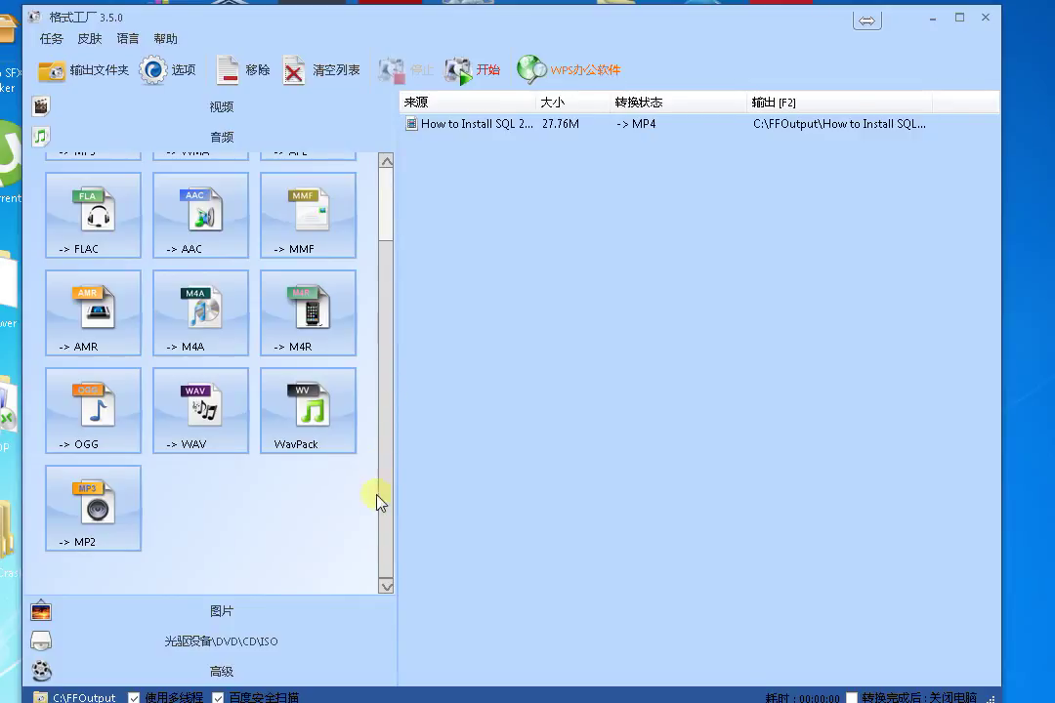
left_click(242, 617)
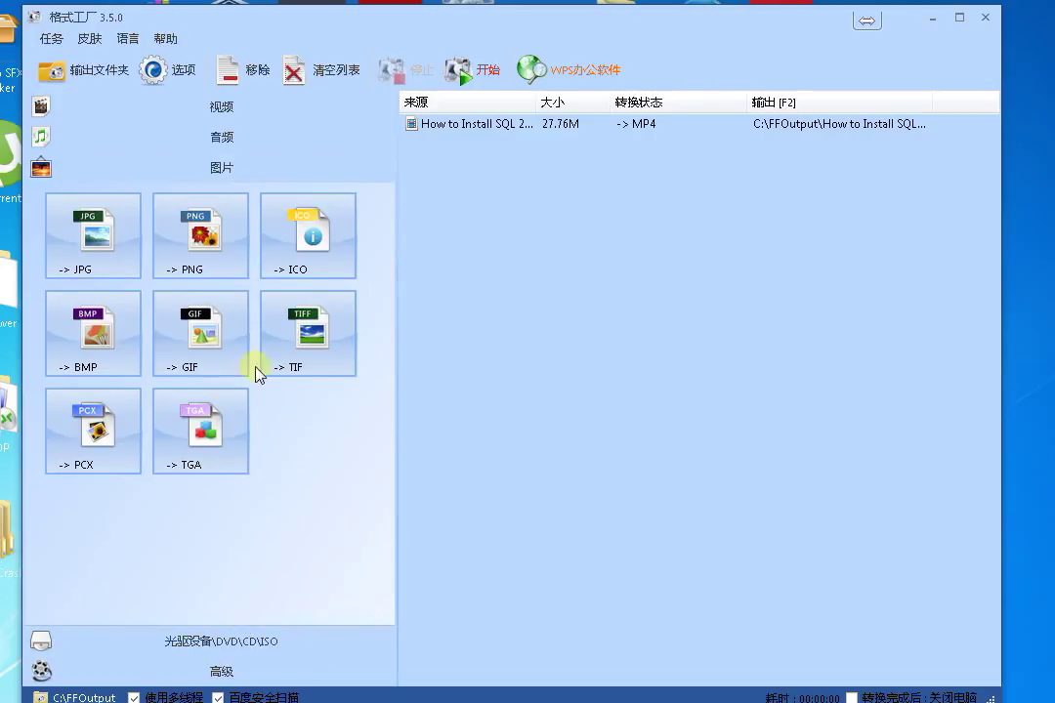
left_click(252, 647)
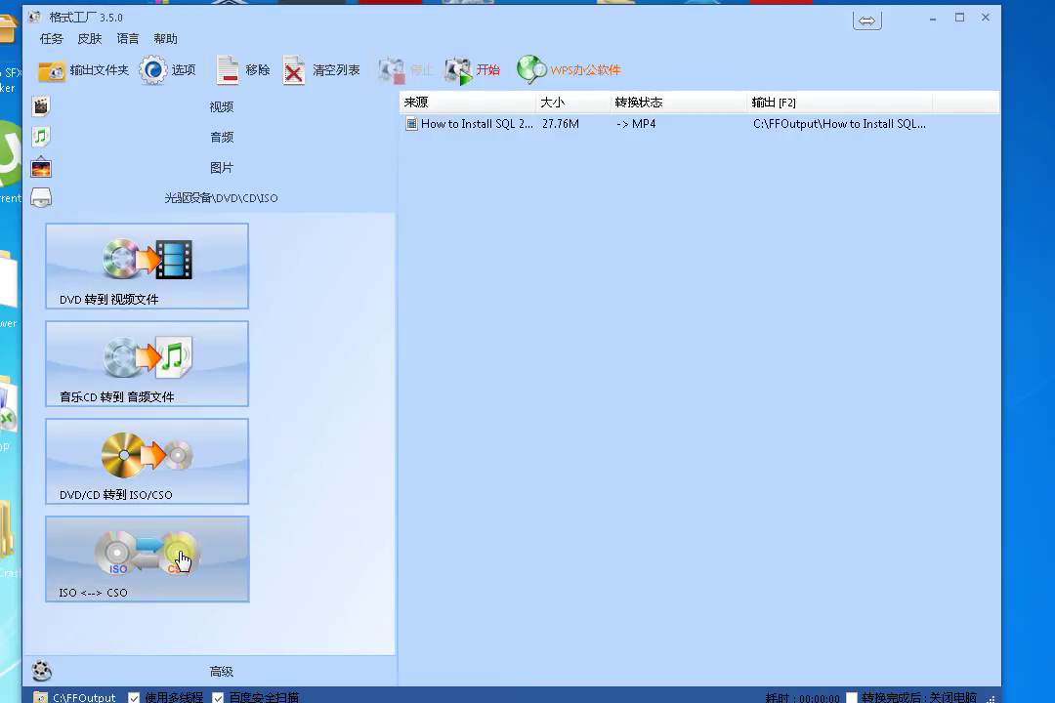
left_click(213, 672)
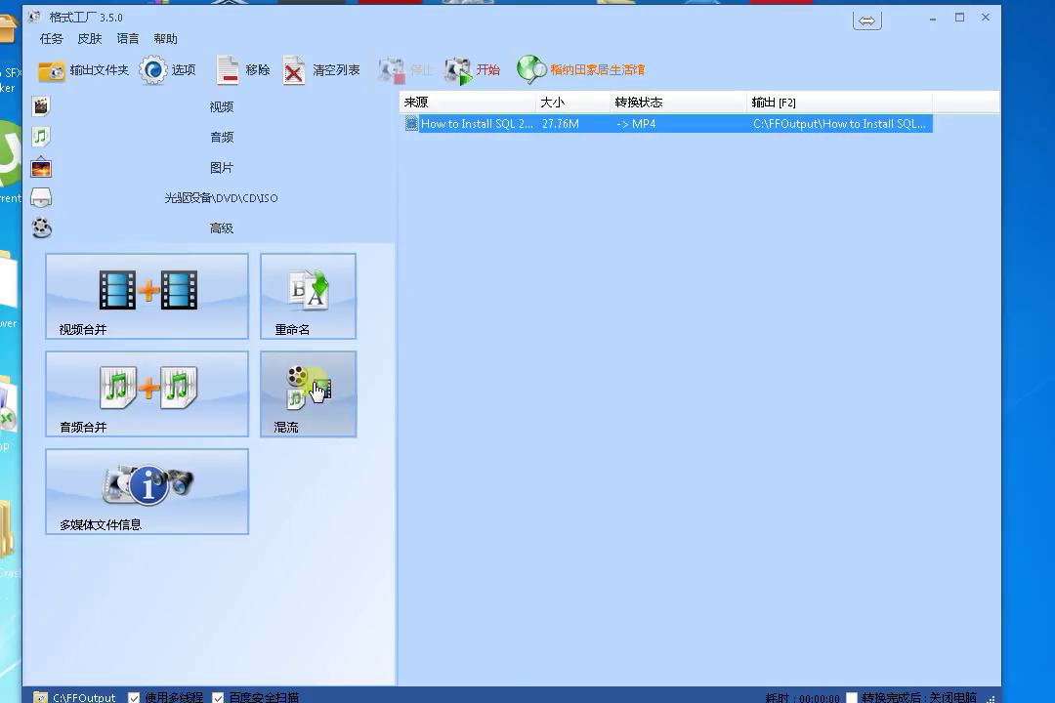
left_click(511, 353)
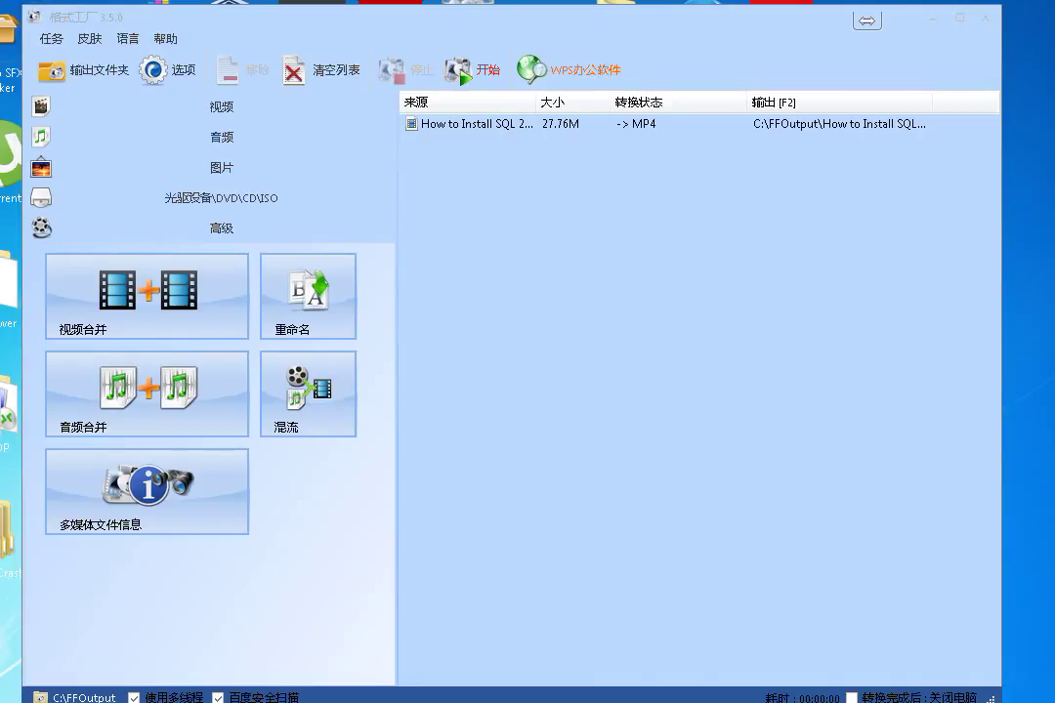
left_click(436, 461)
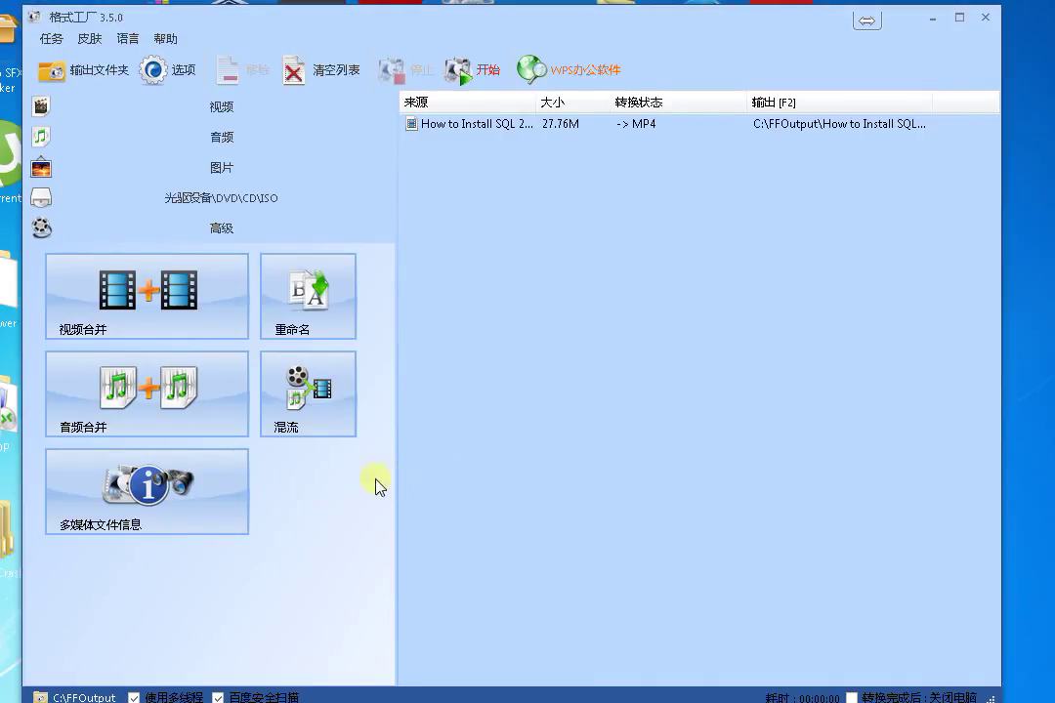
View the output folder selection and cancel it without choosing another folder
left_click(63, 695)
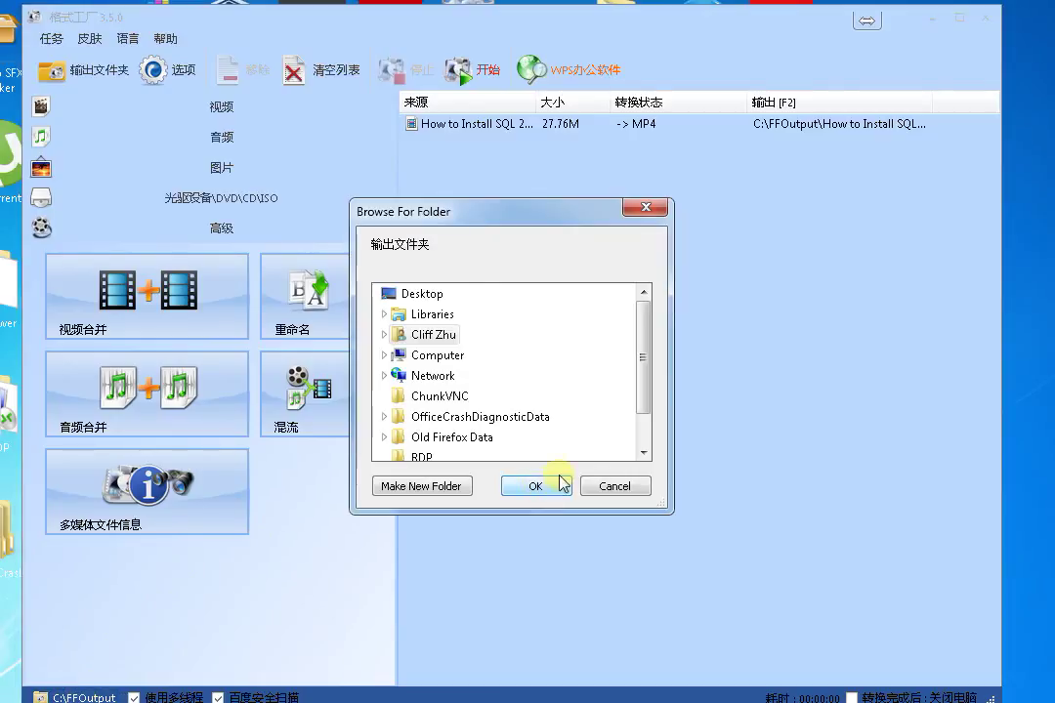
left_click(614, 486)
left_click(68, 696)
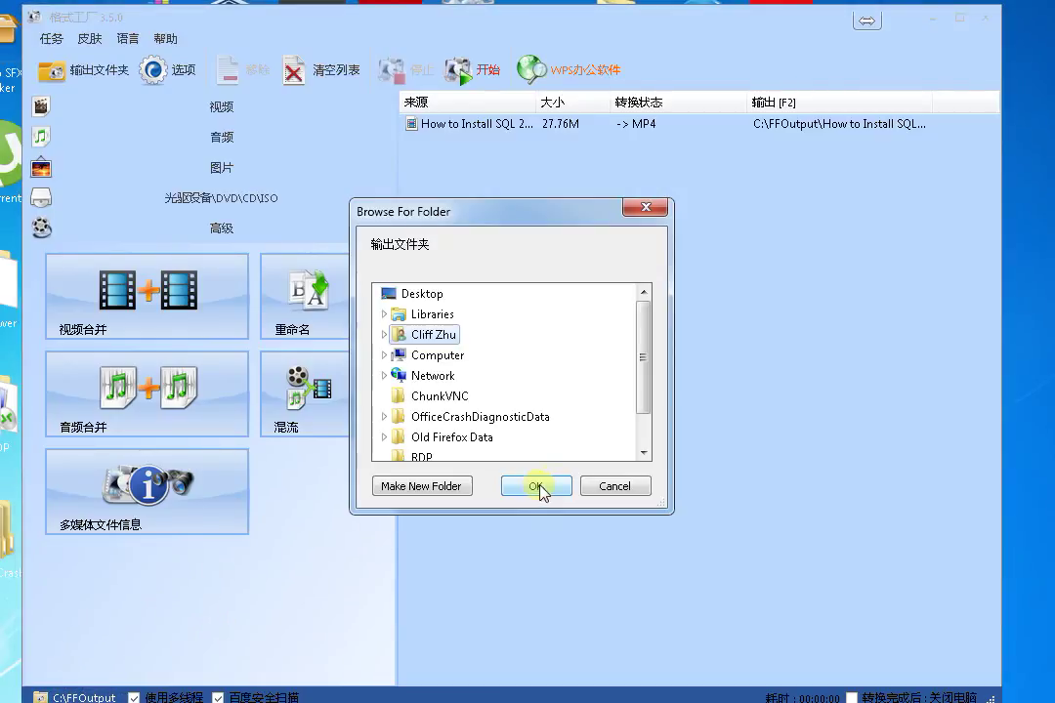
left_click(647, 483)
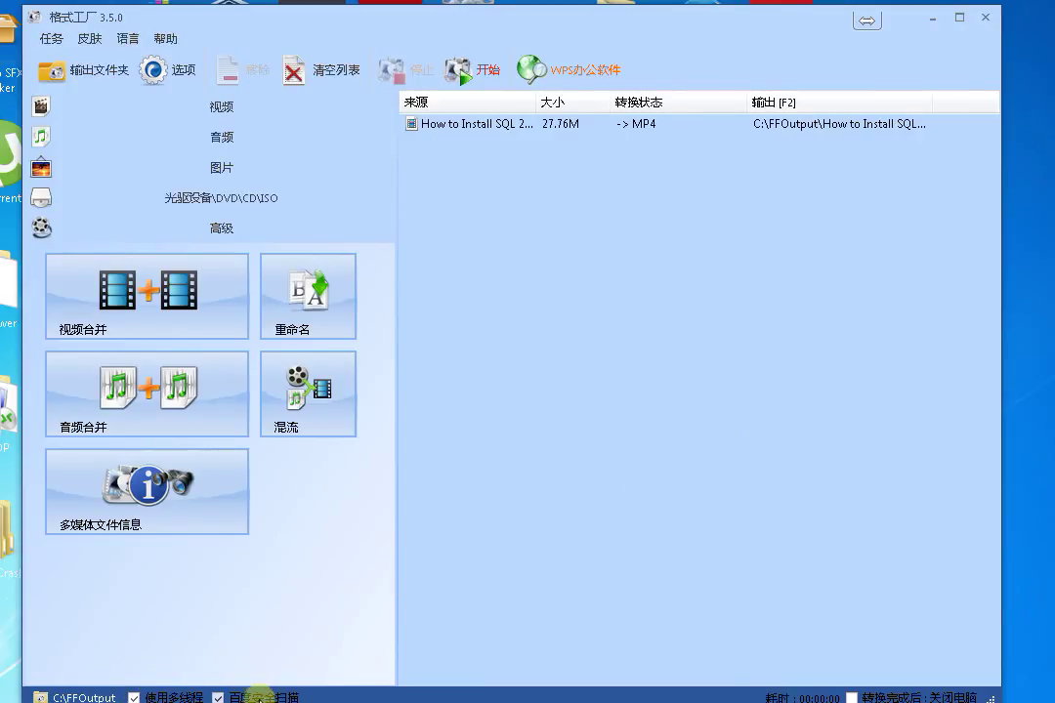
Turn off the Baidu security scan option (百度安全扫描)
left_click(217, 698)
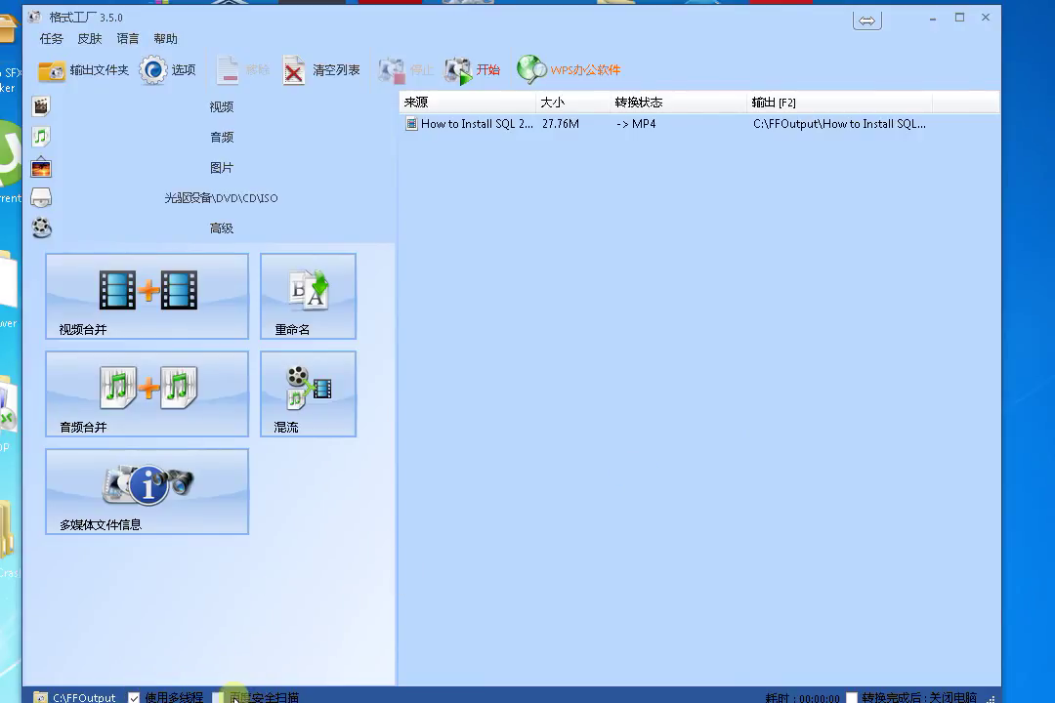